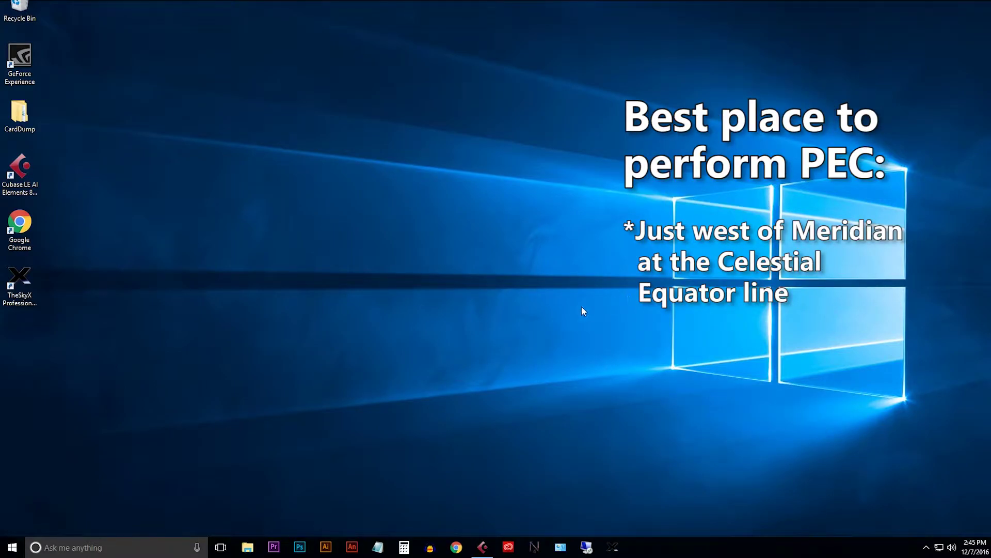
# - Launch TheSkyX Professional from the Windows taskbar
pyautogui.click(613, 550)
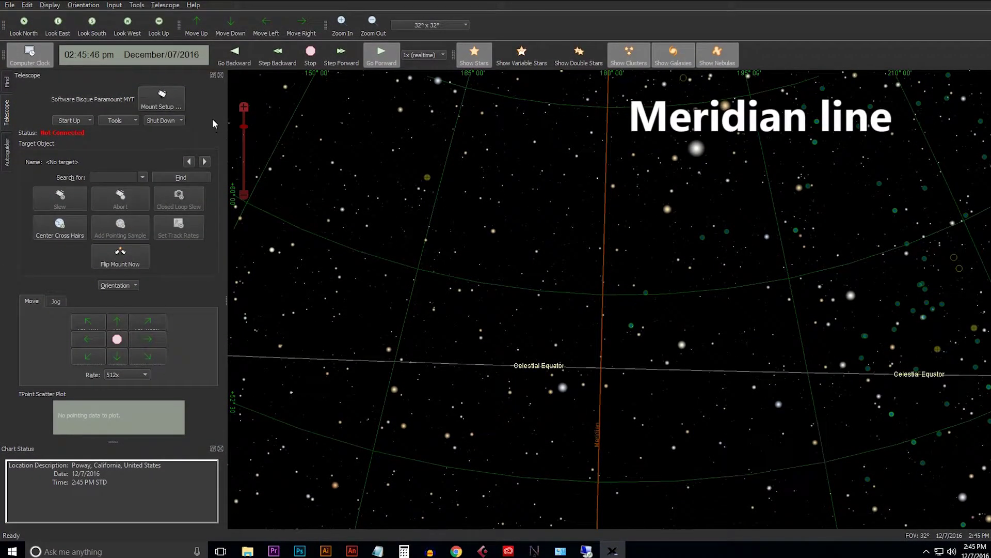
pyautogui.click(61, 6)
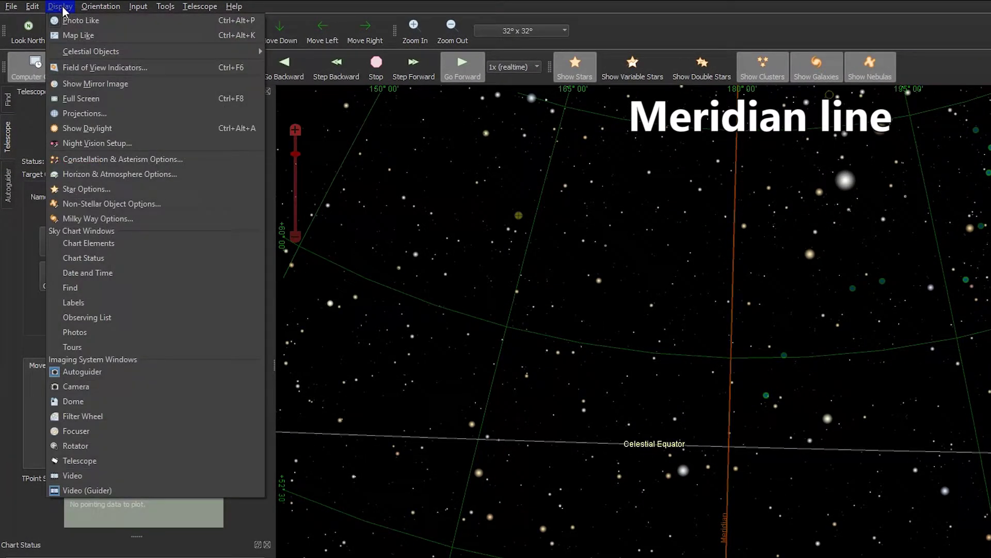
pyautogui.click(82, 243)
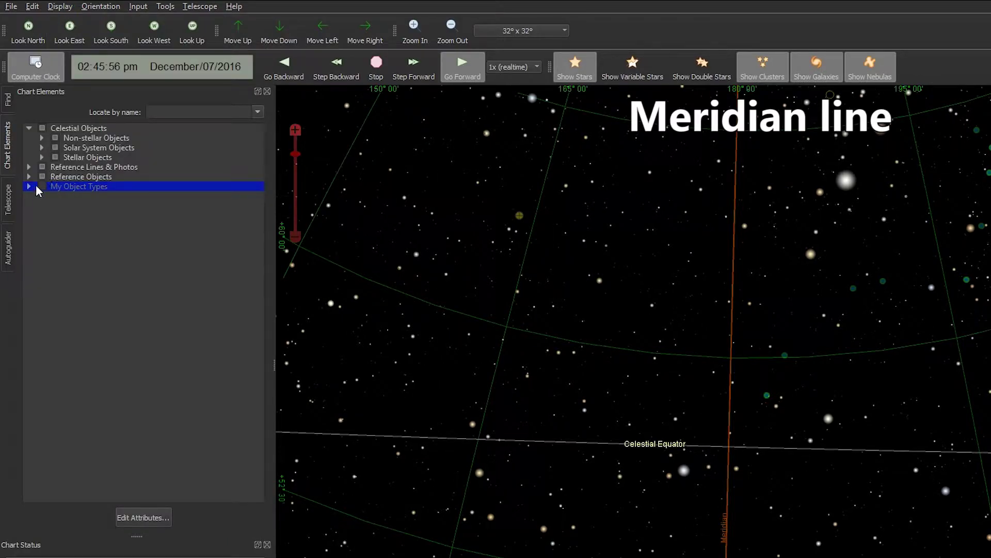
pyautogui.click(29, 168)
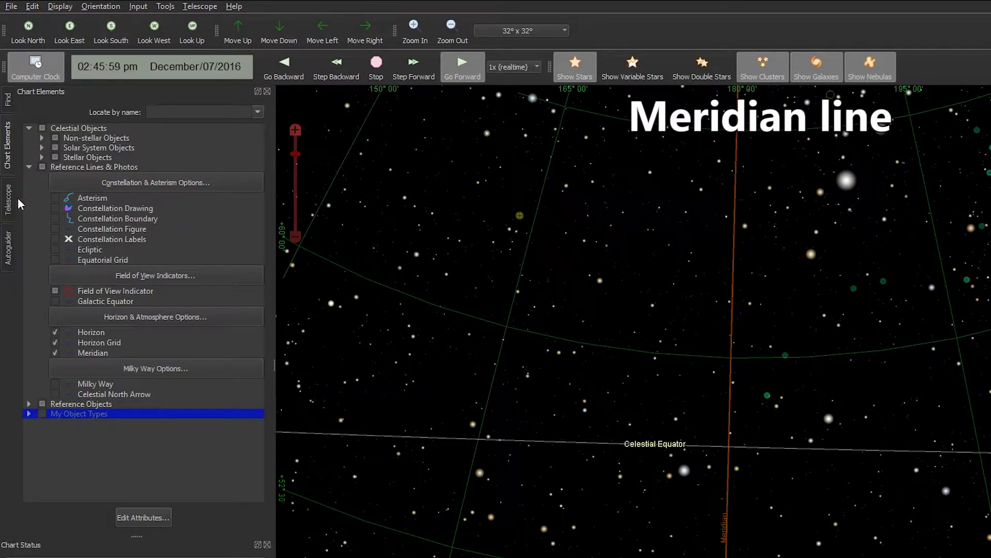
pyautogui.click(54, 353)
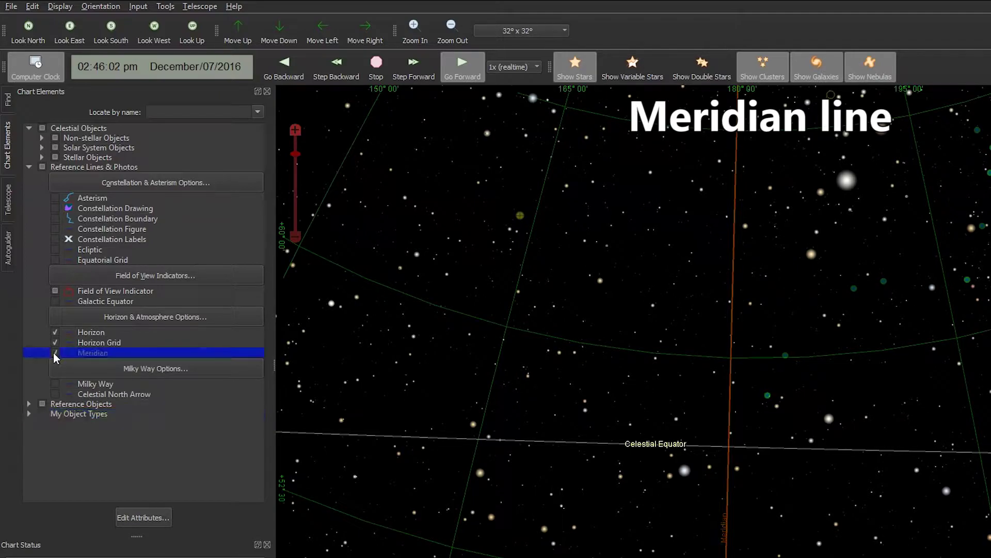
pyautogui.click(55, 353)
pyautogui.click(55, 356)
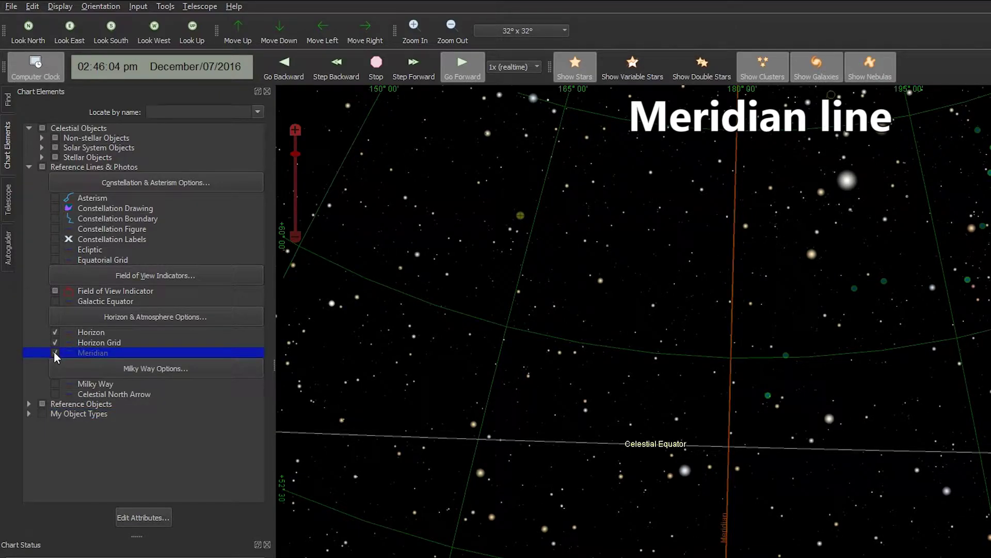
pyautogui.click(267, 92)
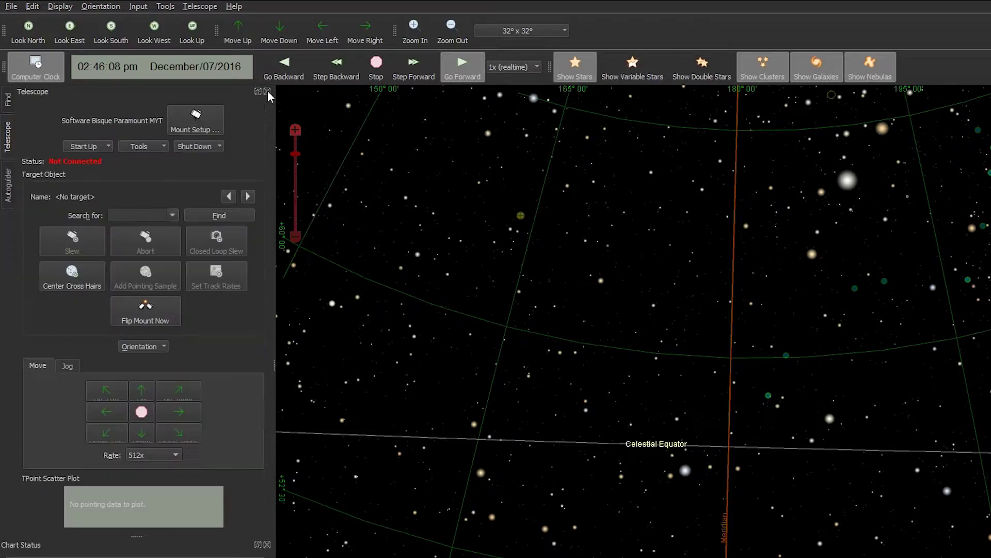
pyautogui.click(138, 7)
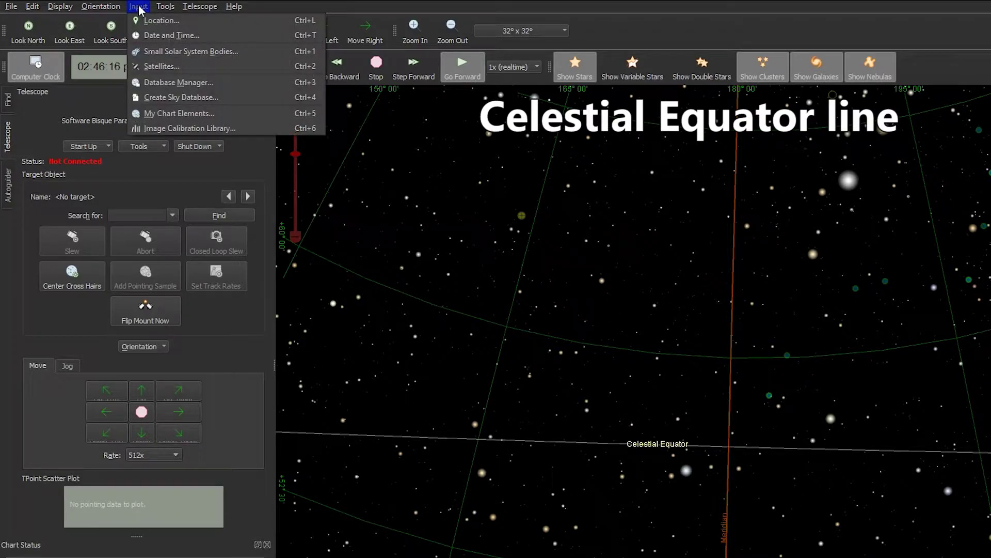
pyautogui.click(155, 82)
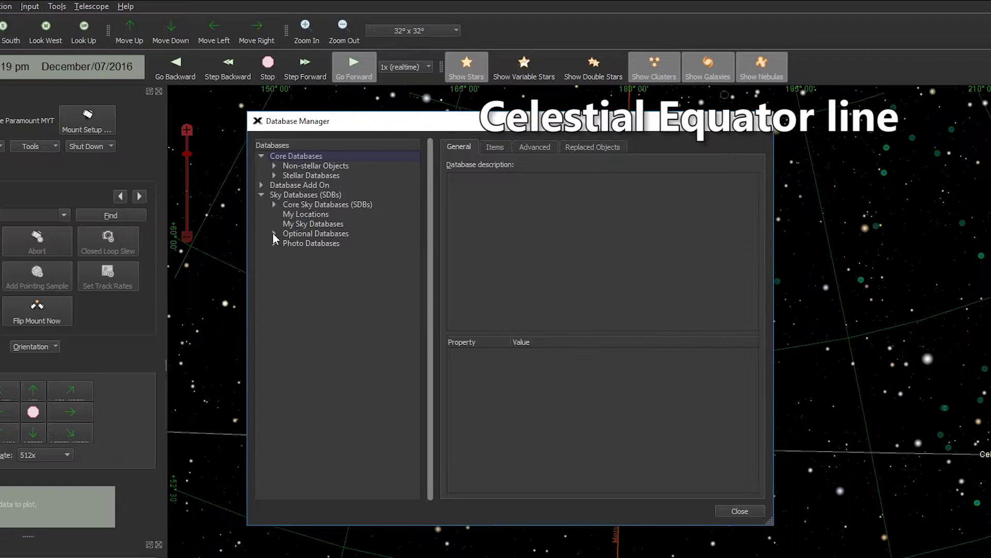
pyautogui.click(367, 233)
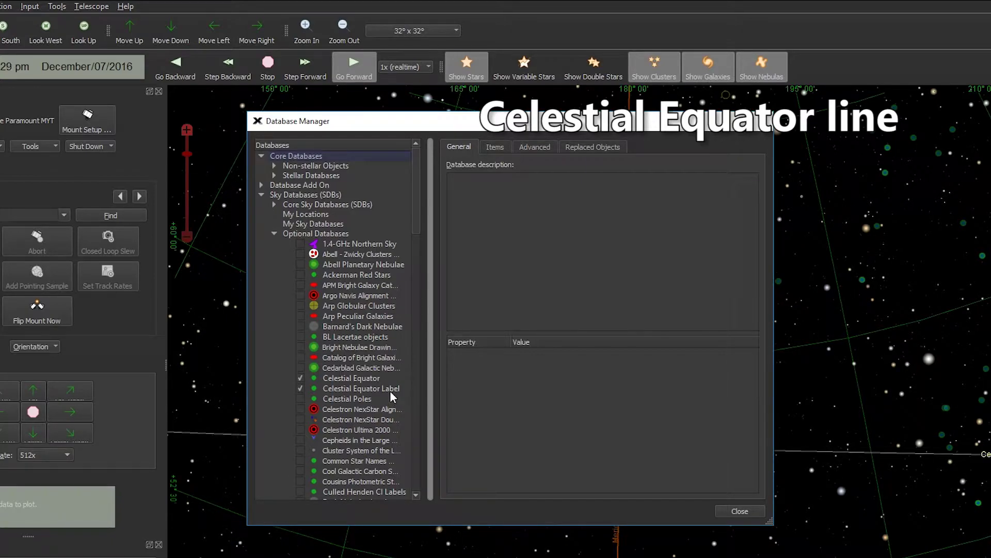
pyautogui.click(743, 511)
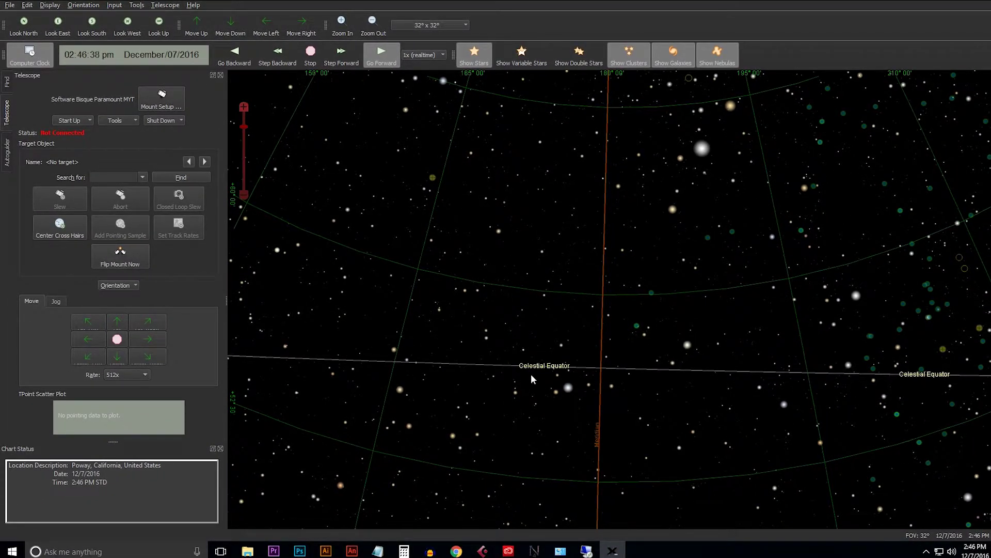
# - Connect the Paramount mount and confirm sending it to its home position
pyautogui.moveTo(563, 368)
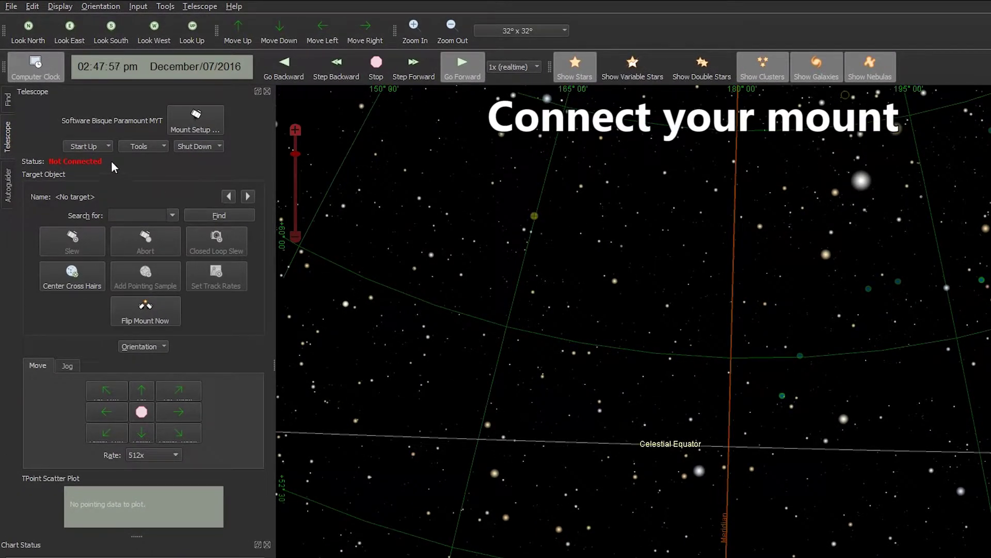
pyautogui.click(104, 145)
pyautogui.click(107, 162)
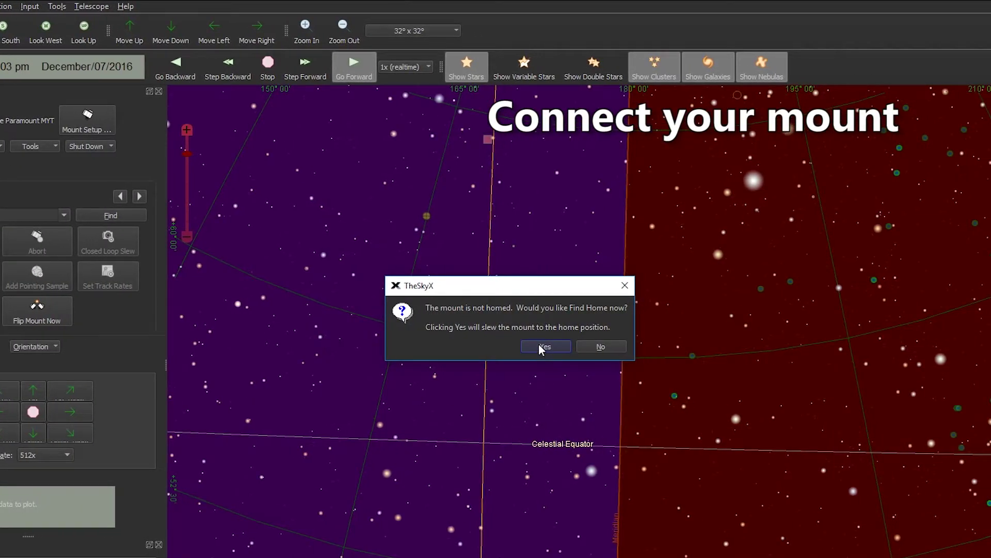
pyautogui.click(586, 345)
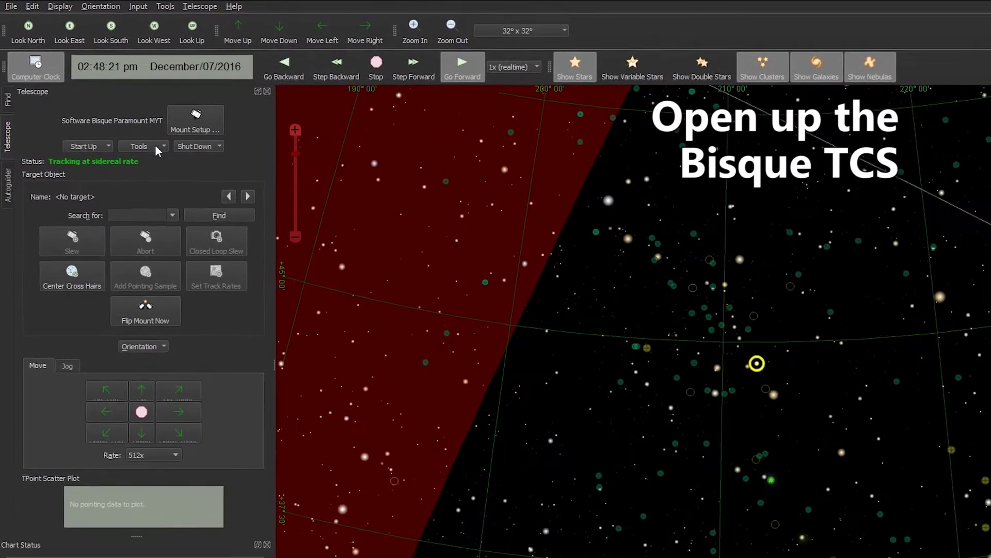
# - Open the Bisque TCS window at its Periodic Error Correction page
pyautogui.click(155, 146)
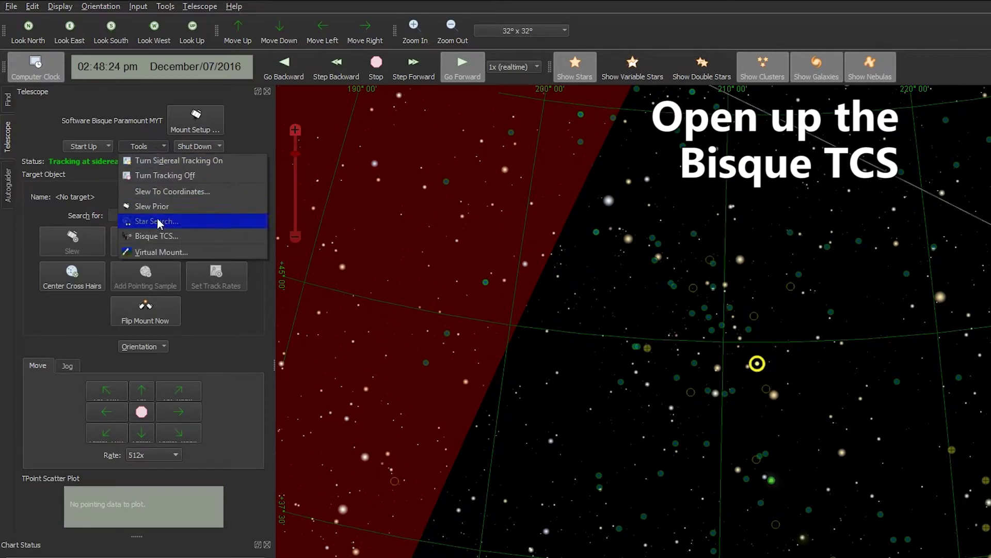
pyautogui.click(160, 237)
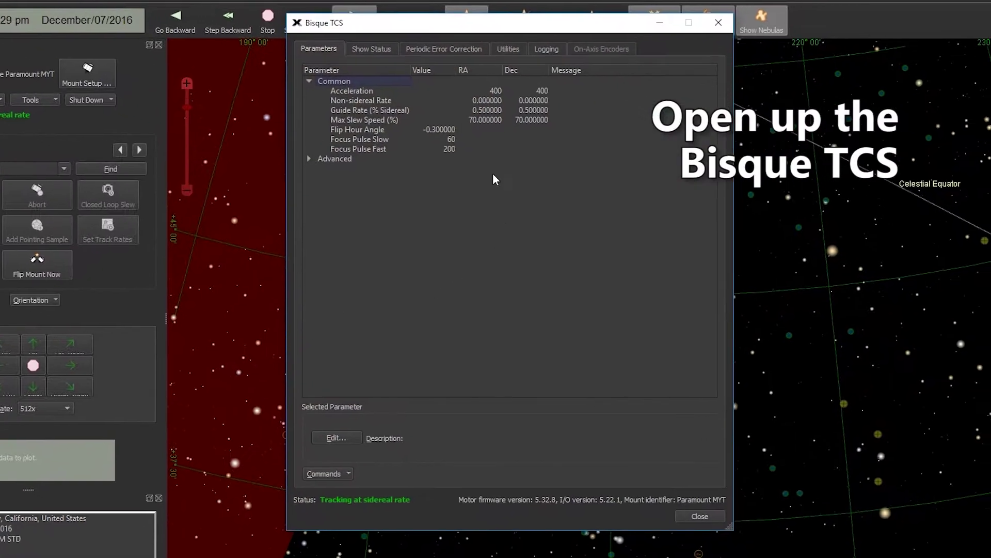
pyautogui.click(447, 52)
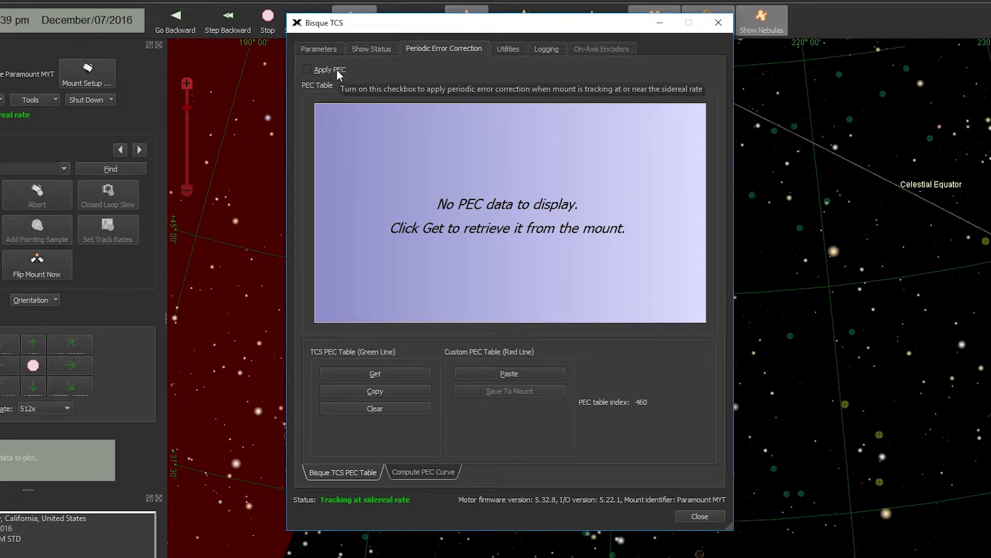
# - Close Bisque TCS and choose Camera Simulator as the autoguider's camera in Imaging System Setup
pyautogui.click(699, 516)
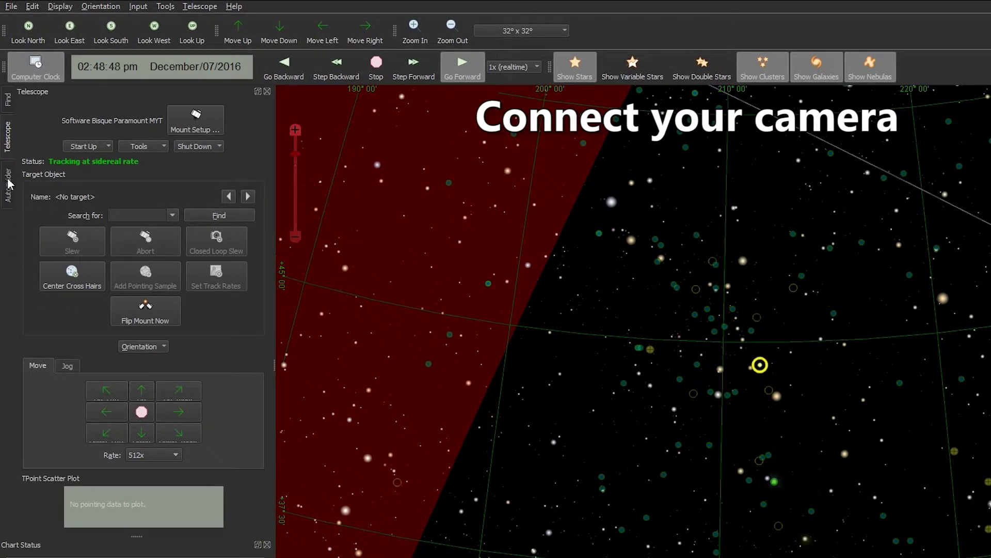
pyautogui.click(9, 185)
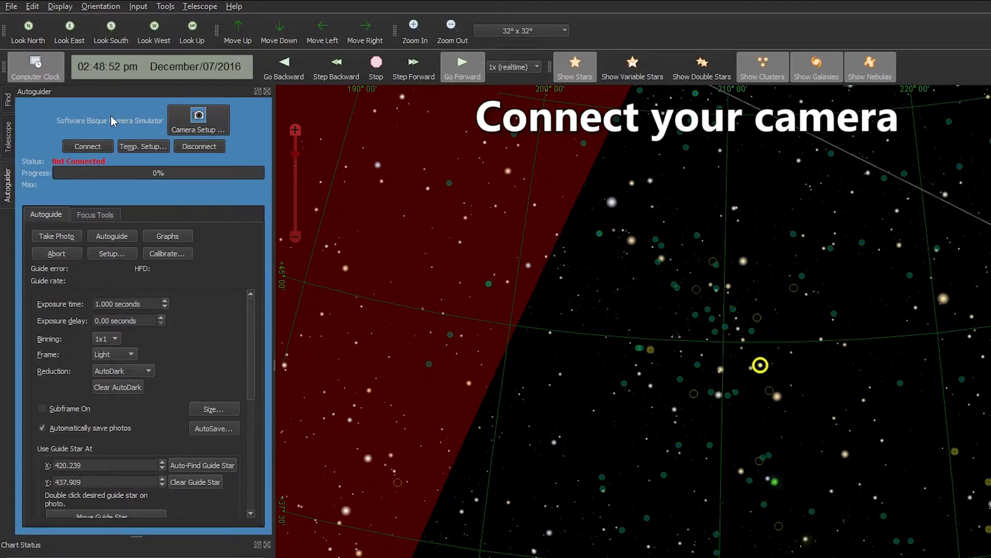
pyautogui.click(217, 116)
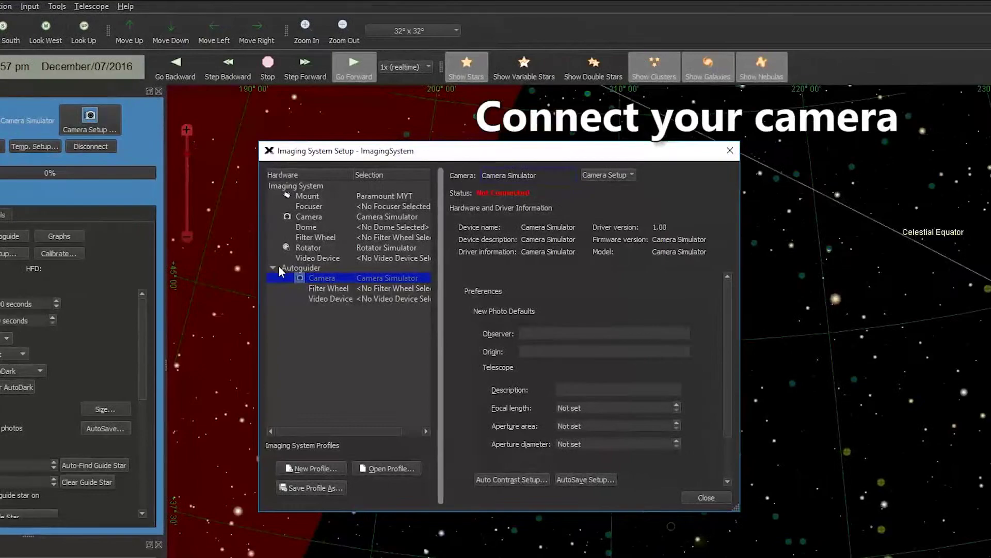
pyautogui.doubleClick(301, 279)
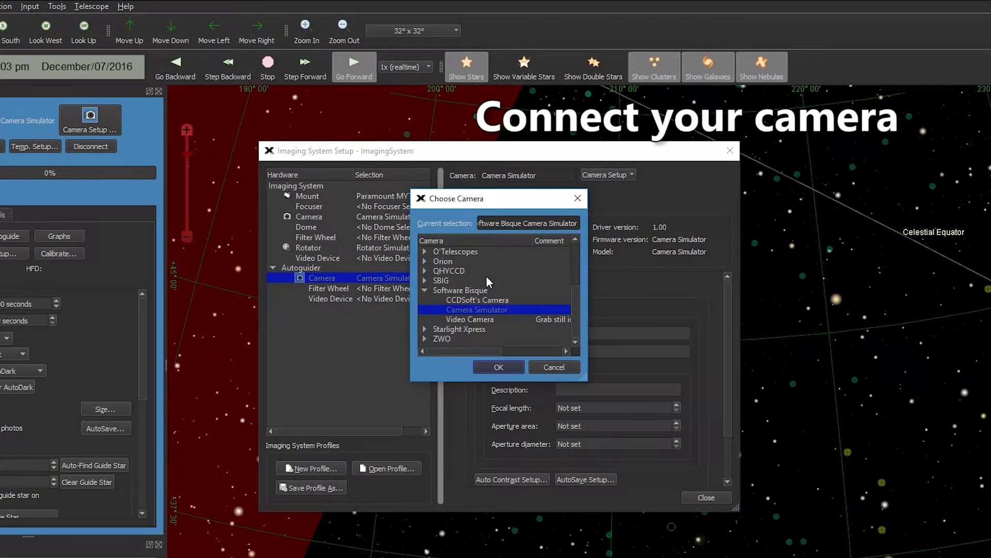
pyautogui.click(509, 369)
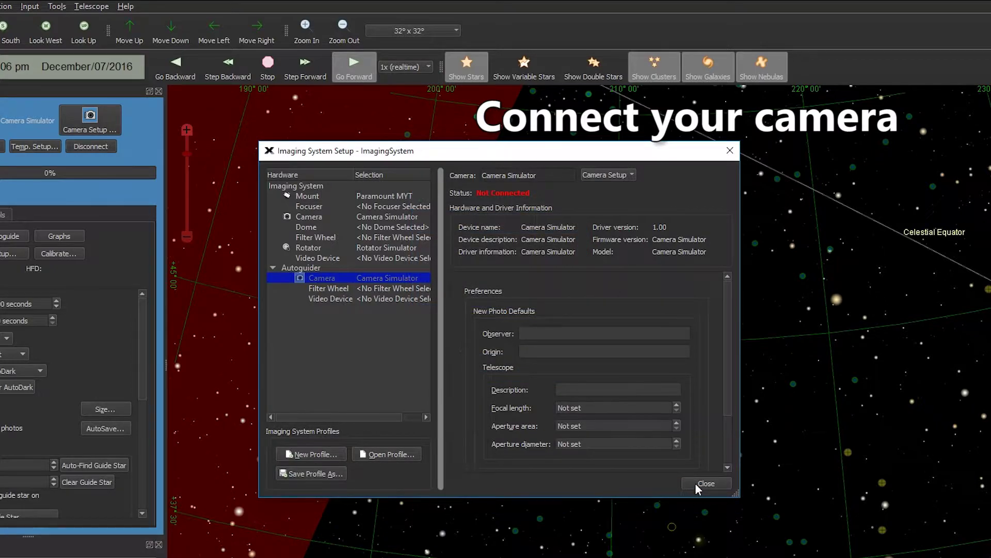
pyautogui.click(702, 483)
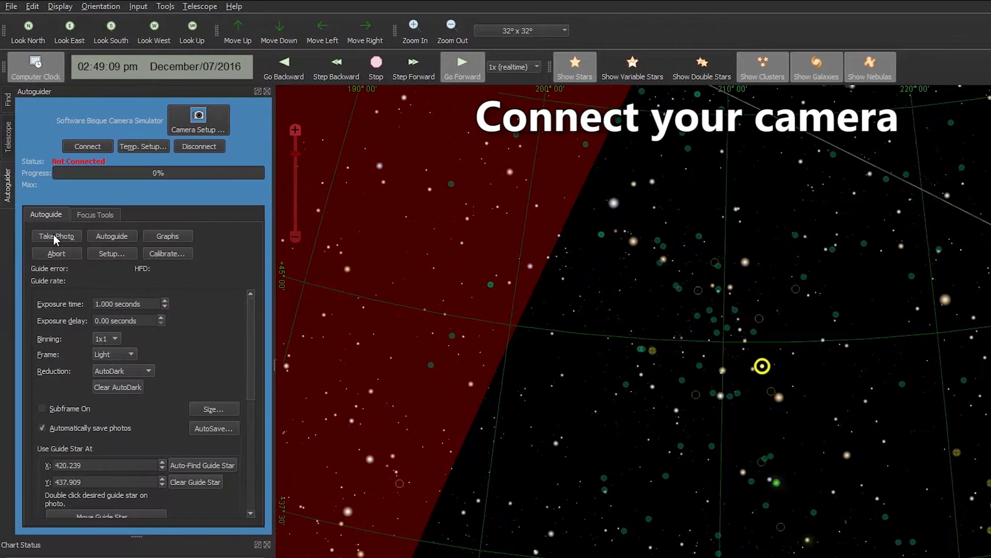
# - Connect the Camera Simulator guide camera and take a 1-second test photo
pyautogui.click(75, 147)
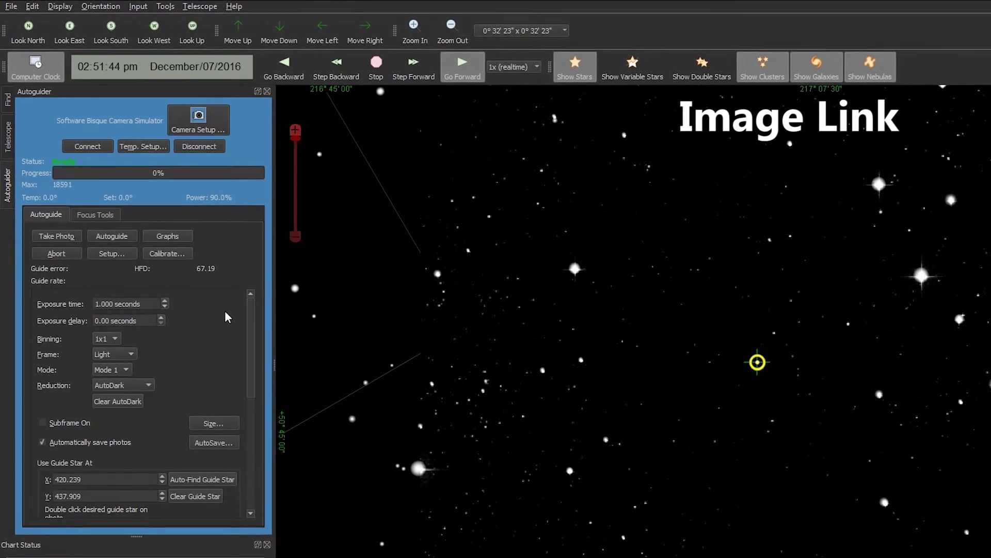
pyautogui.click(62, 236)
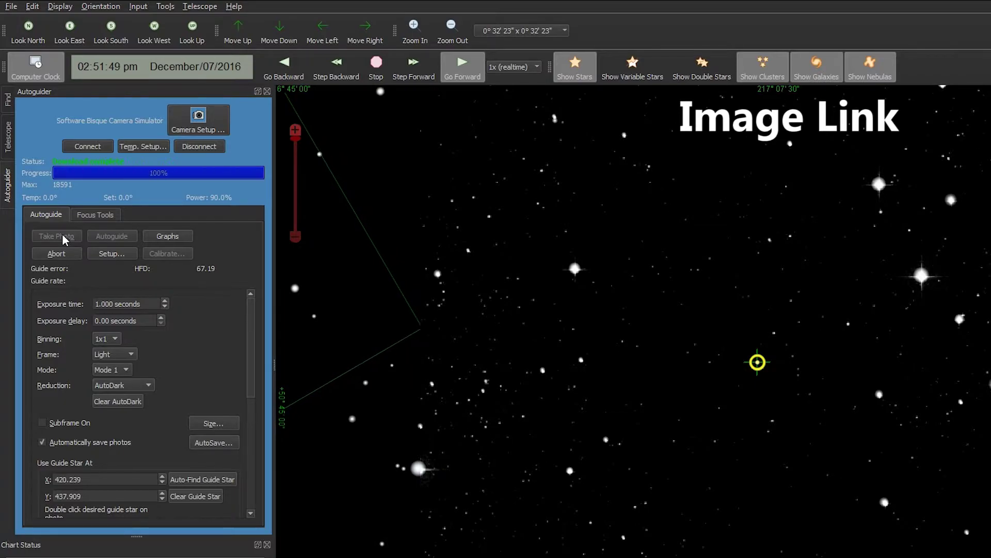
# - Send the guide photo to Image Link and run an All Sky Search, solving in Aquila
pyautogui.click(893, 202)
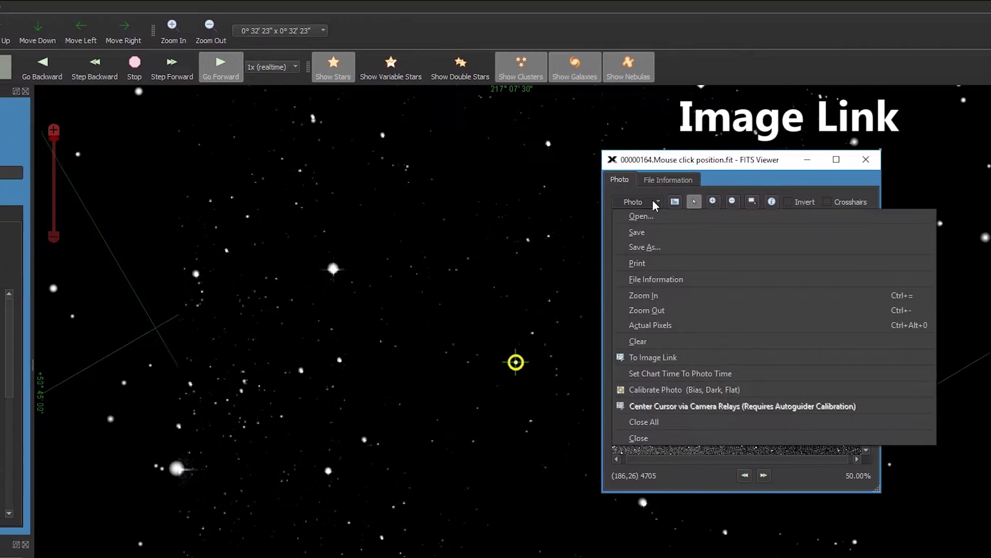
pyautogui.click(659, 357)
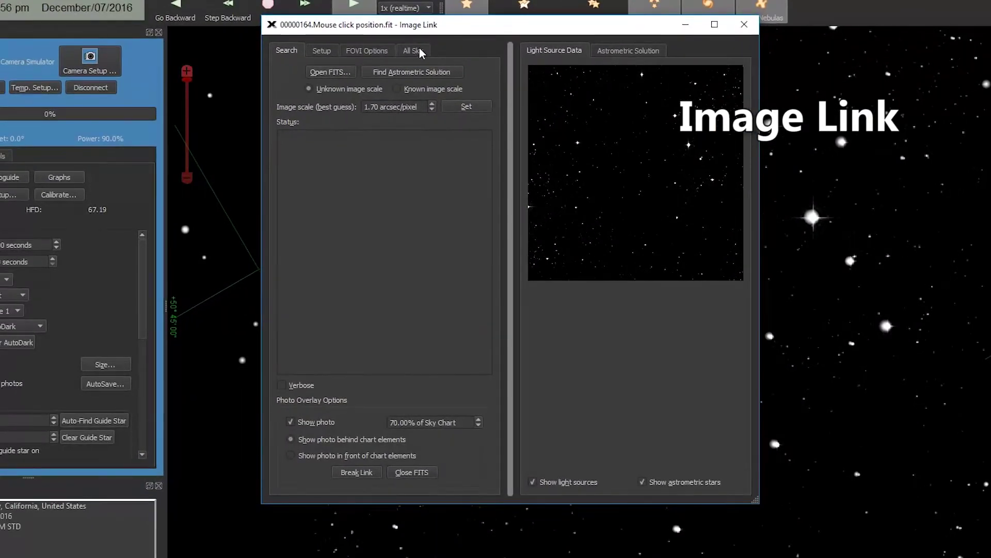
pyautogui.click(415, 50)
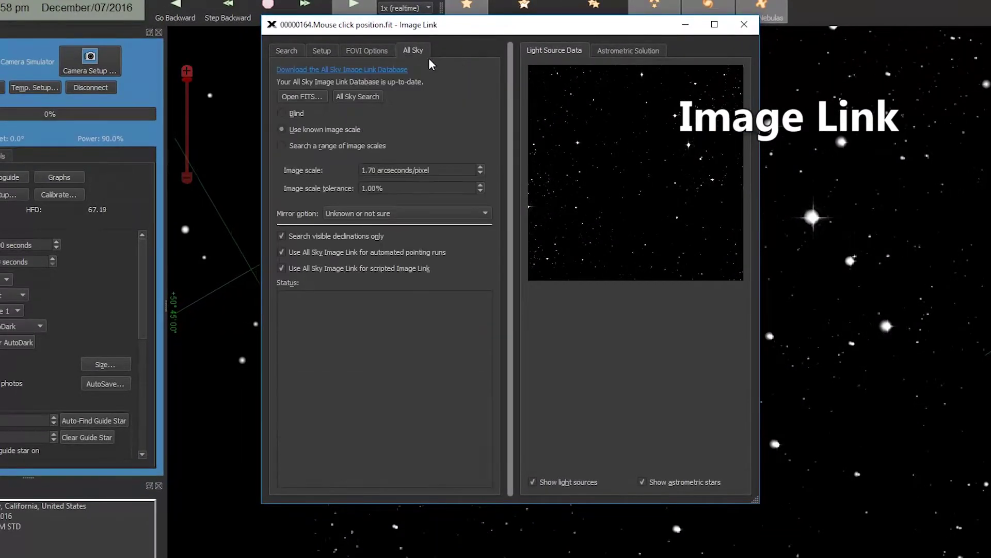
pyautogui.click(362, 96)
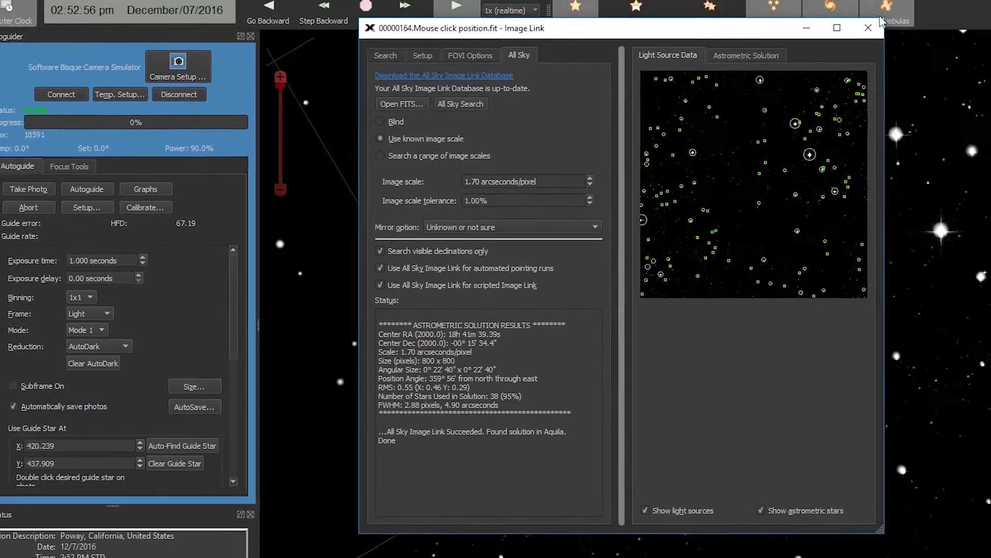
# - Close Image Link, face the chart south, and mark a point just above the celestial equator near the meridian
pyautogui.click(868, 28)
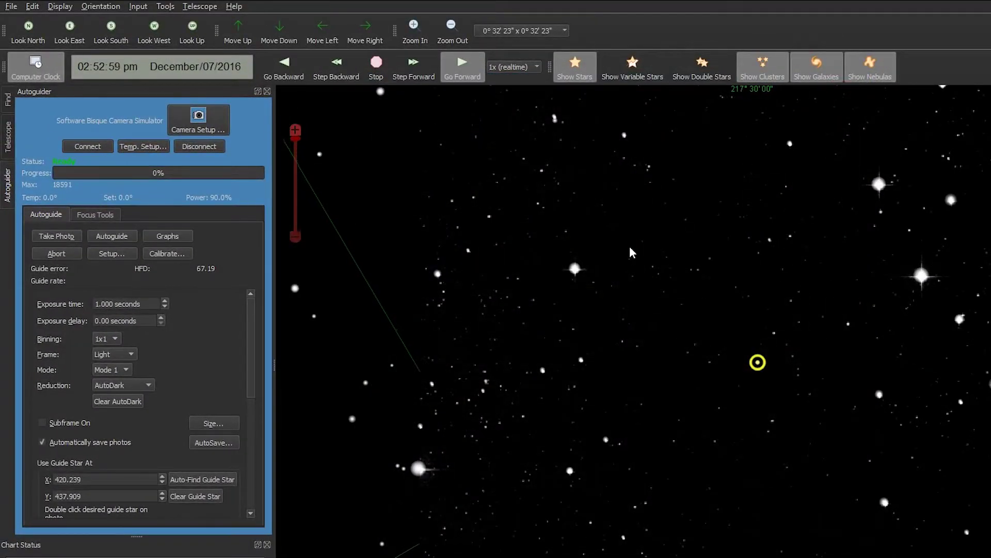
pyautogui.click(109, 32)
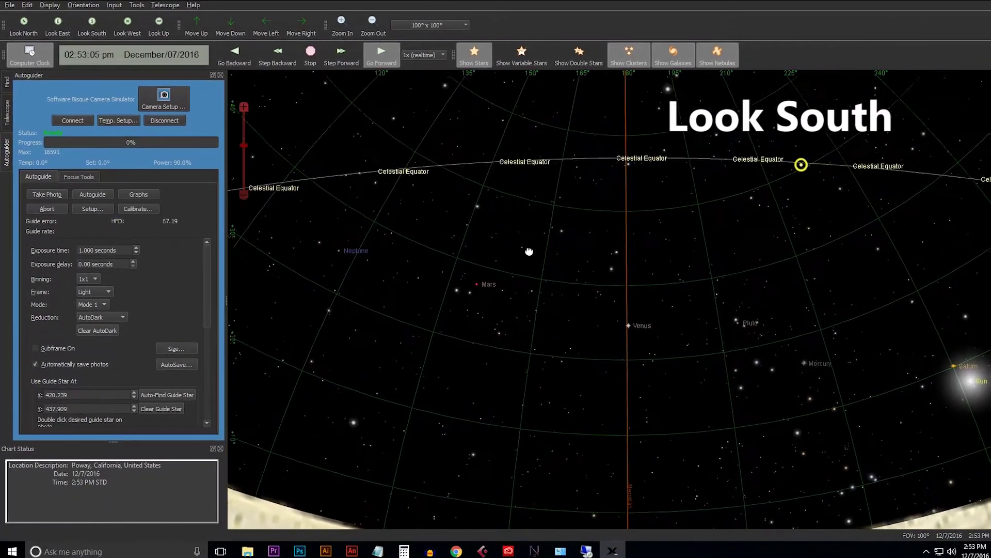
pyautogui.moveTo(529, 252); pyautogui.dragTo(509, 354)
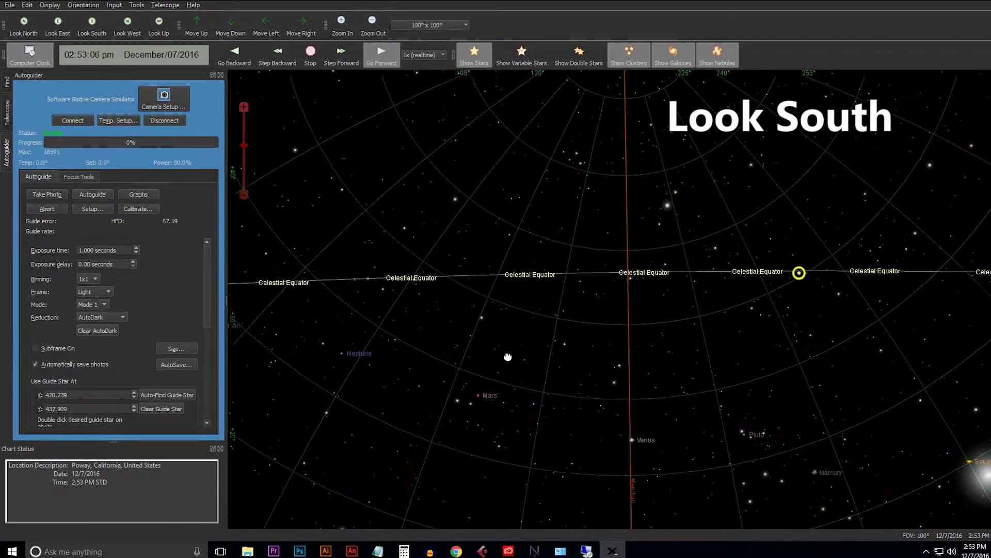
pyautogui.click(642, 257)
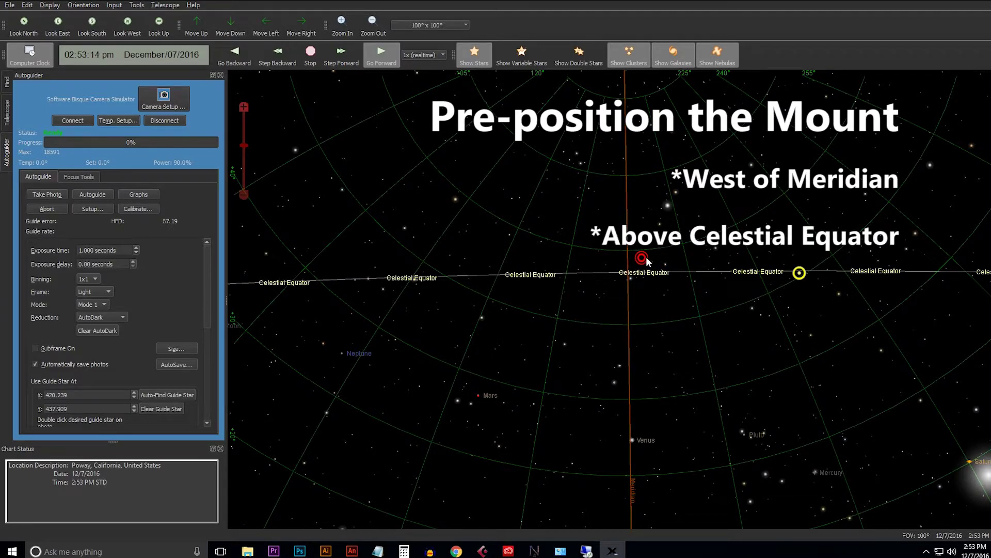
# - Slew the mount to the marked position, then check magnitudes of stars near the meridian
pyautogui.click(7, 112)
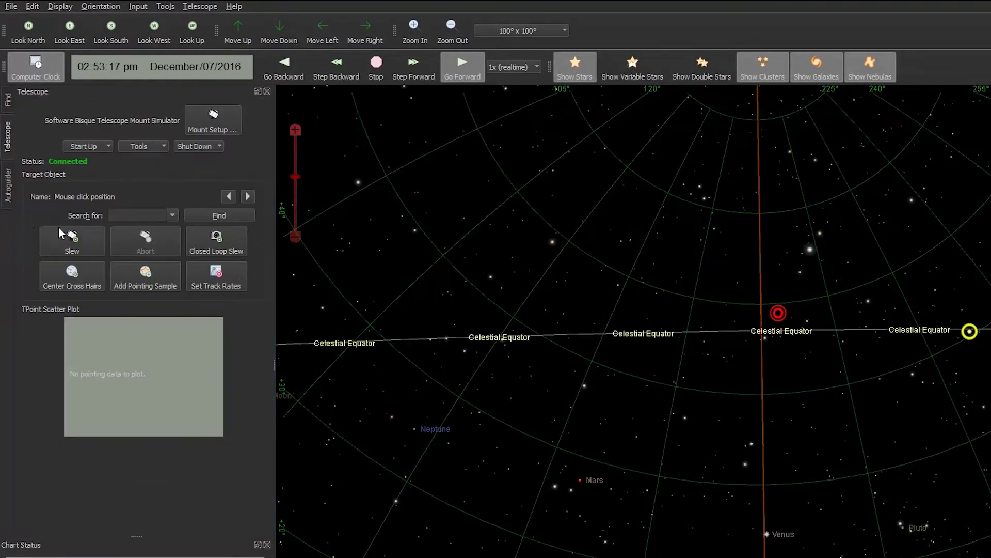
pyautogui.click(91, 237)
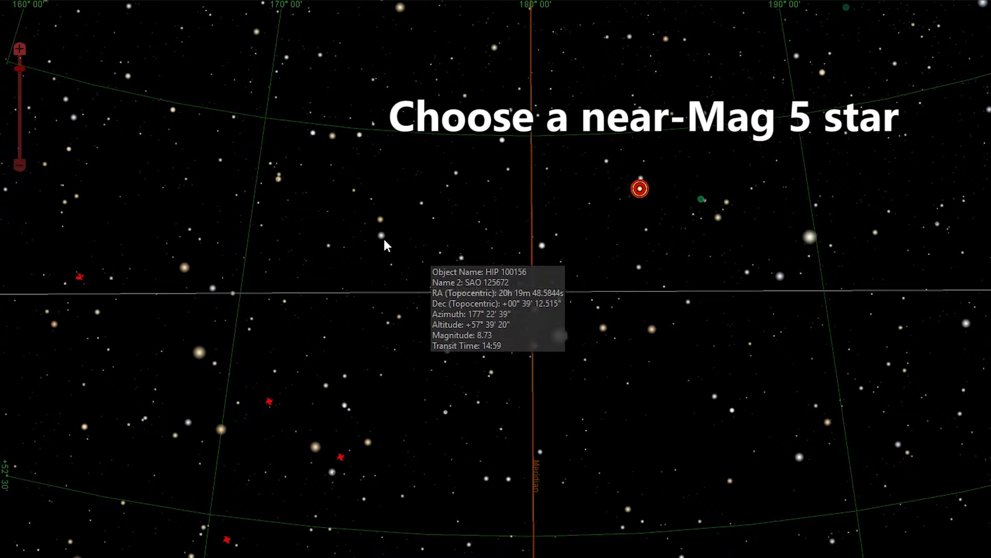
pyautogui.moveTo(382, 234)
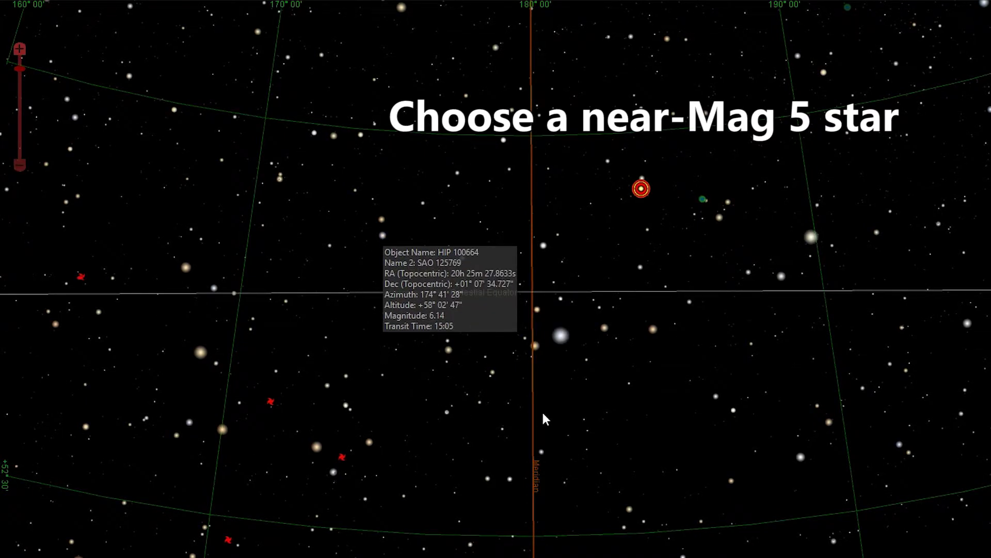
pyautogui.moveTo(563, 340)
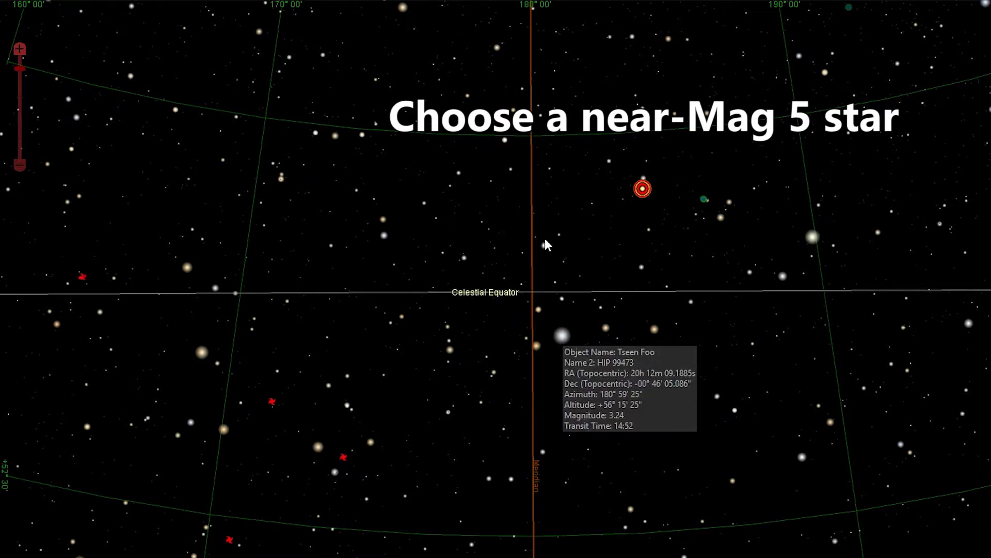
pyautogui.moveTo(545, 246)
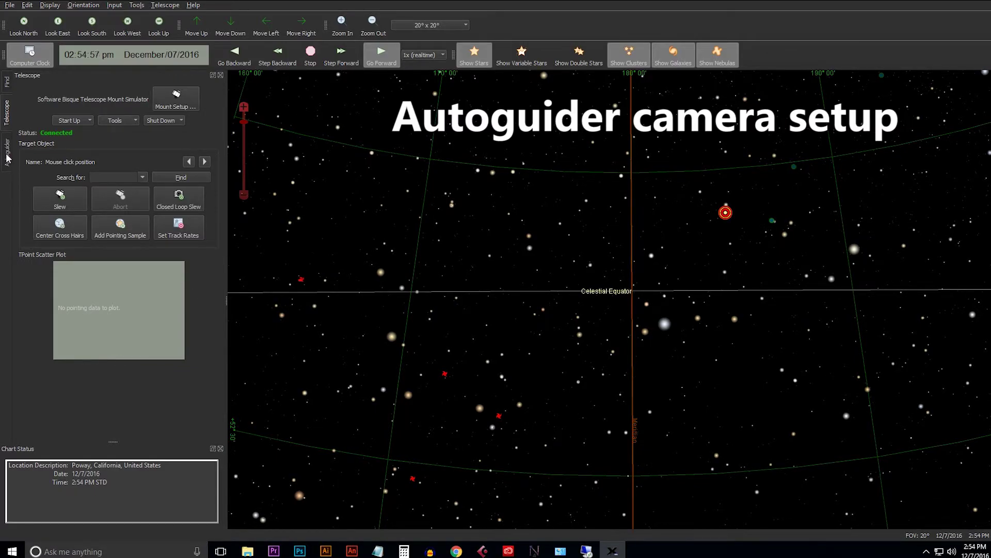
pyautogui.click(7, 157)
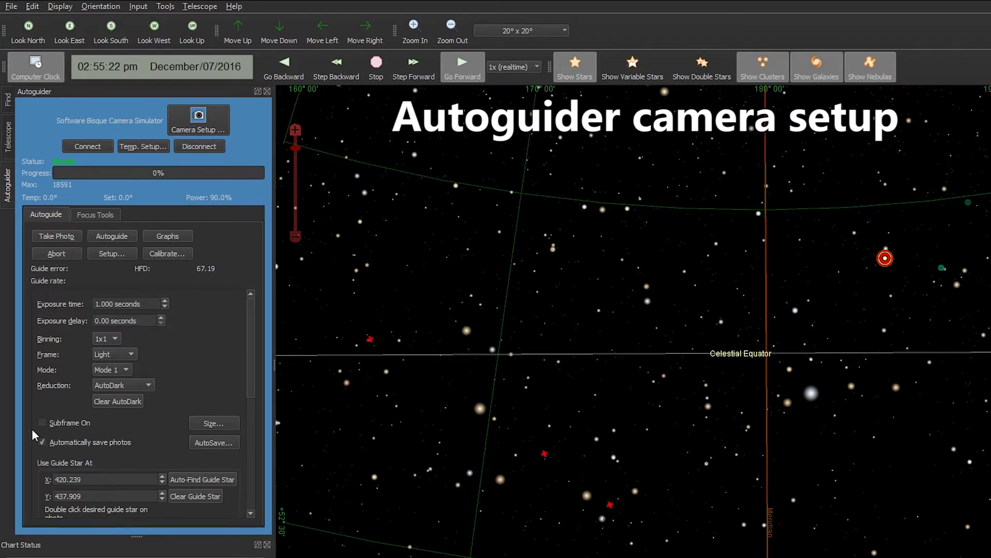
pyautogui.click(42, 442)
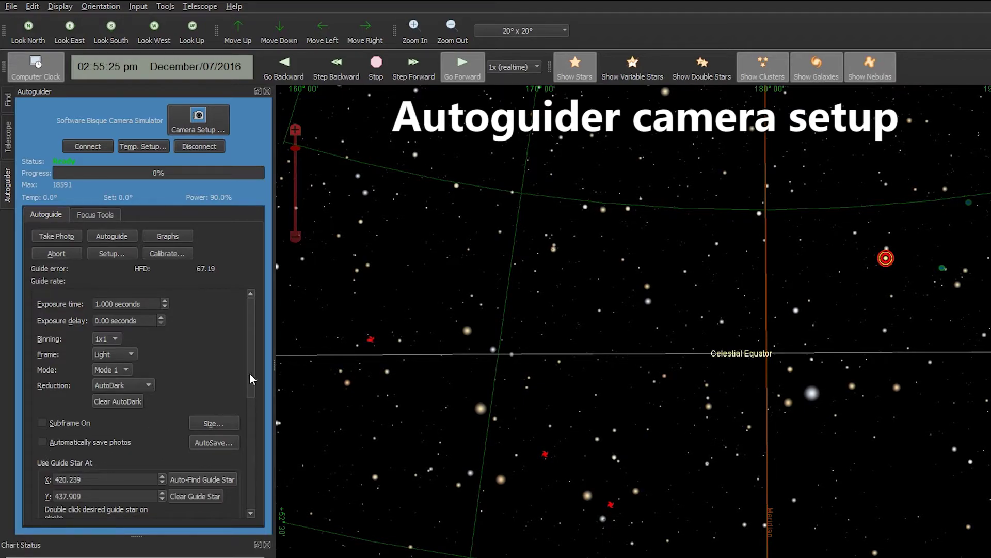
pyautogui.moveTo(249, 370); pyautogui.dragTo(252, 451)
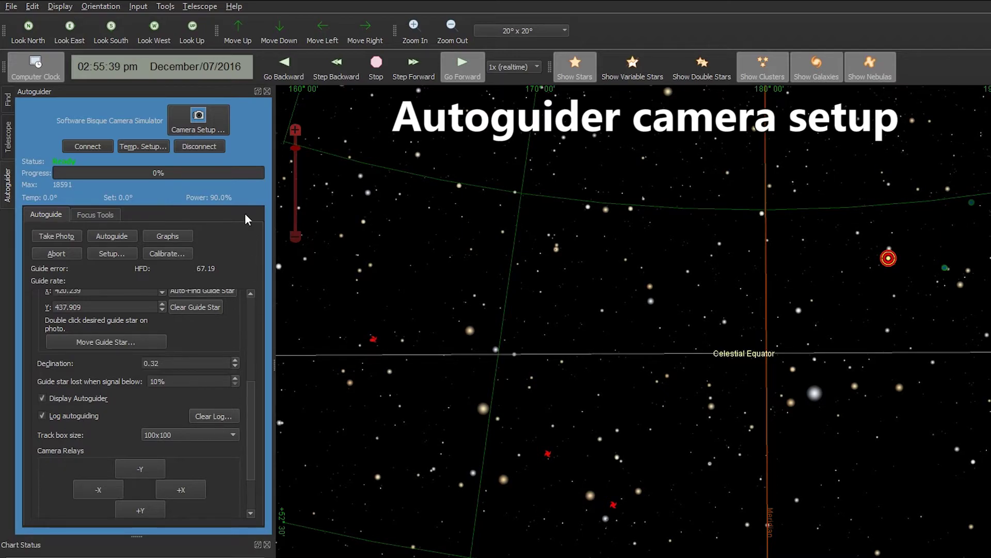
pyautogui.scroll(-3, 256, 413)
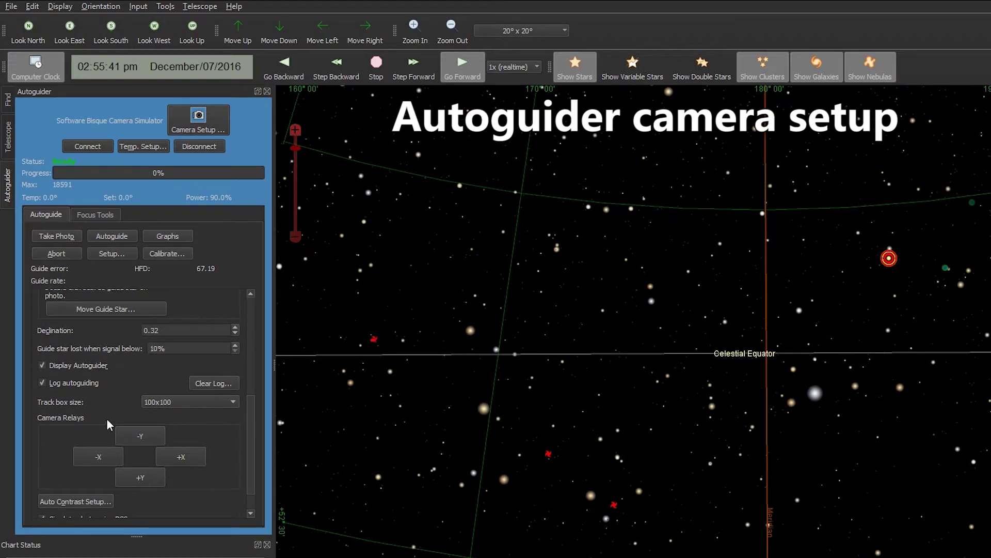
pyautogui.click(231, 404)
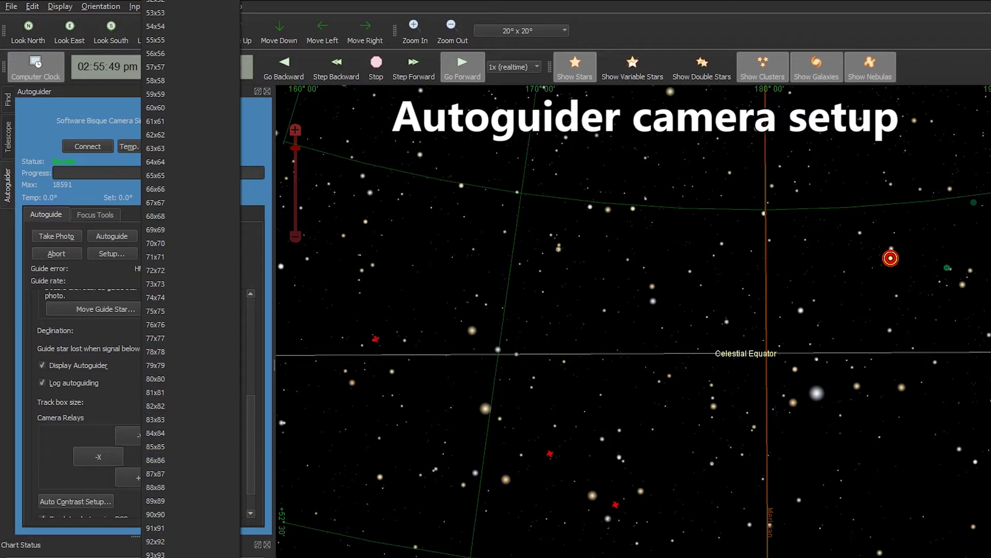
pyautogui.press('Escape')
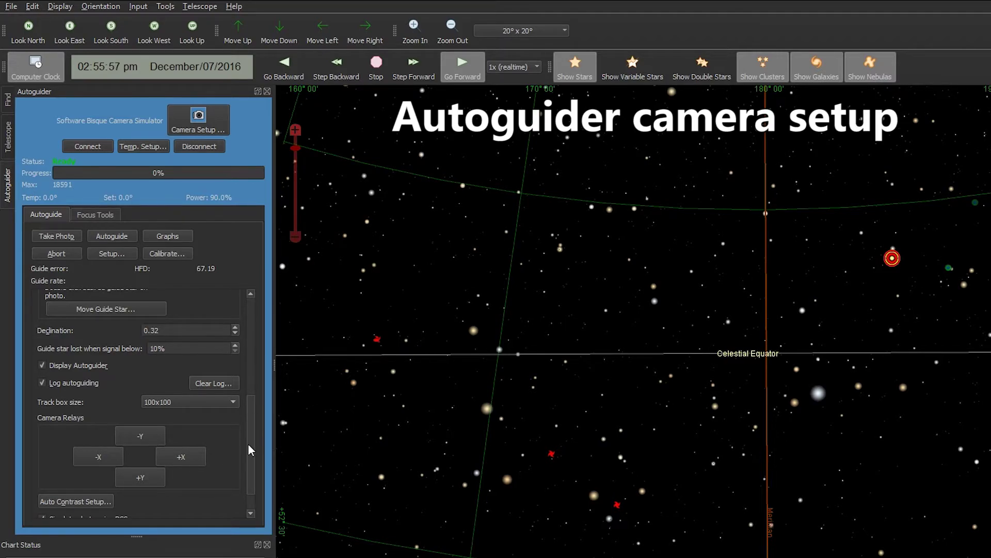
pyautogui.moveTo(249, 422); pyautogui.dragTo(253, 327)
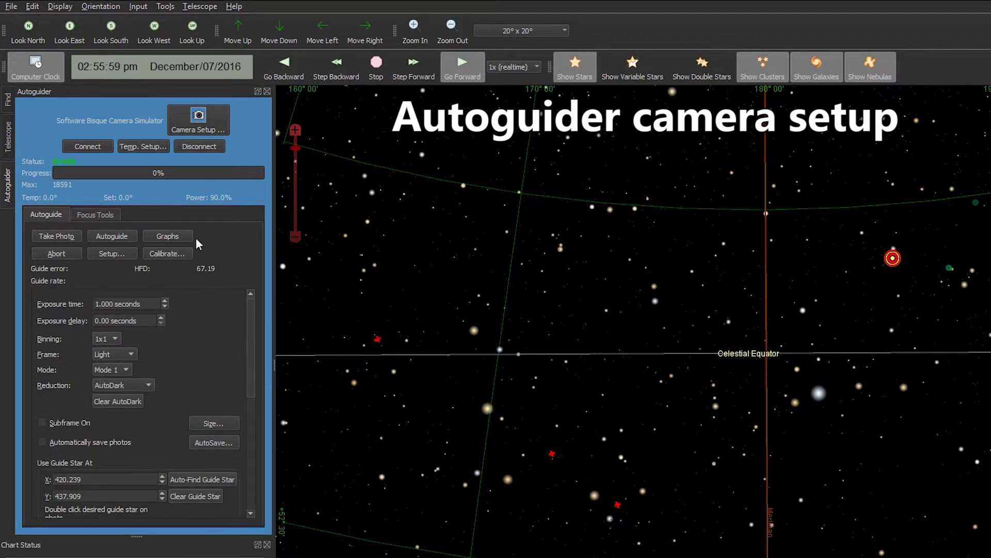
pyautogui.click(107, 256)
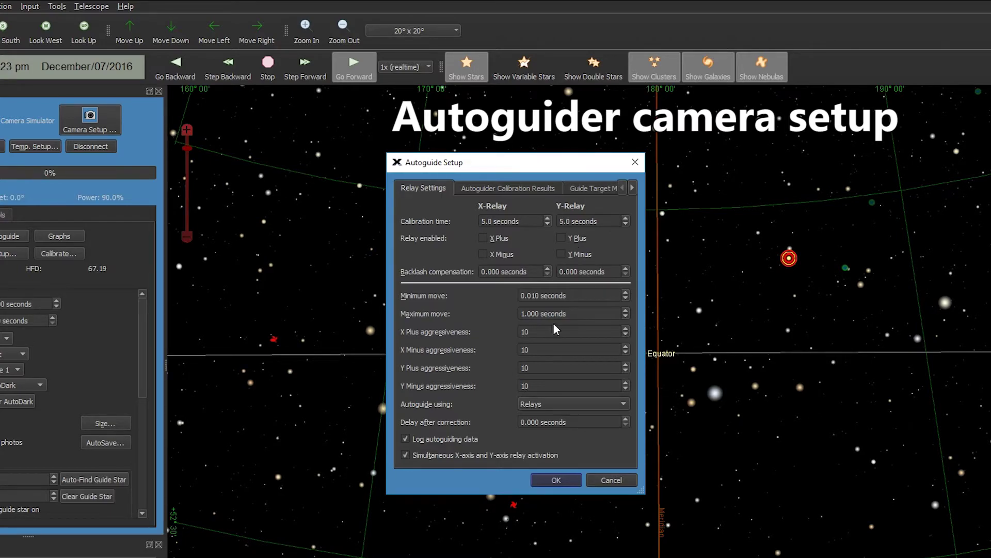
pyautogui.click(560, 480)
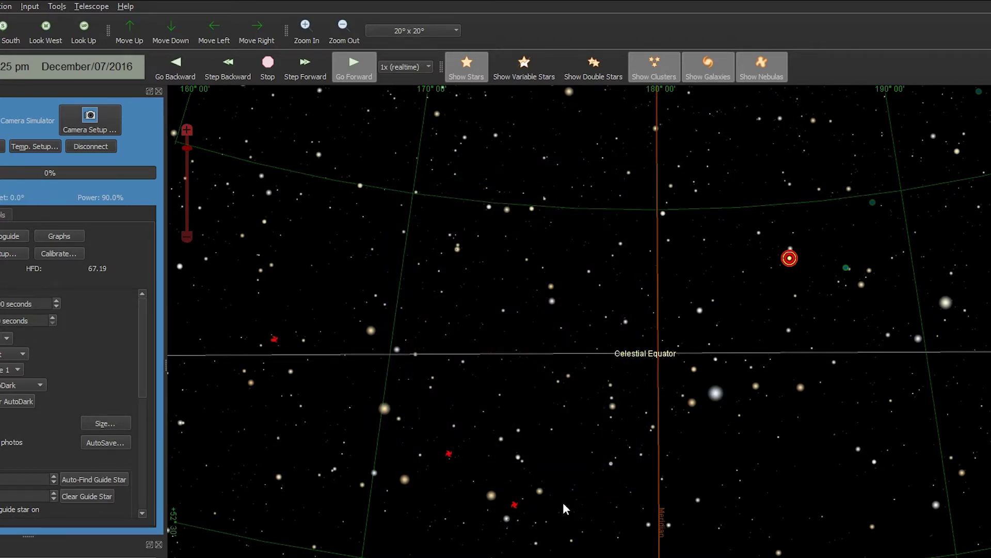
# - Target star Tycho 496:756 and slew the mount to it
pyautogui.click(663, 344)
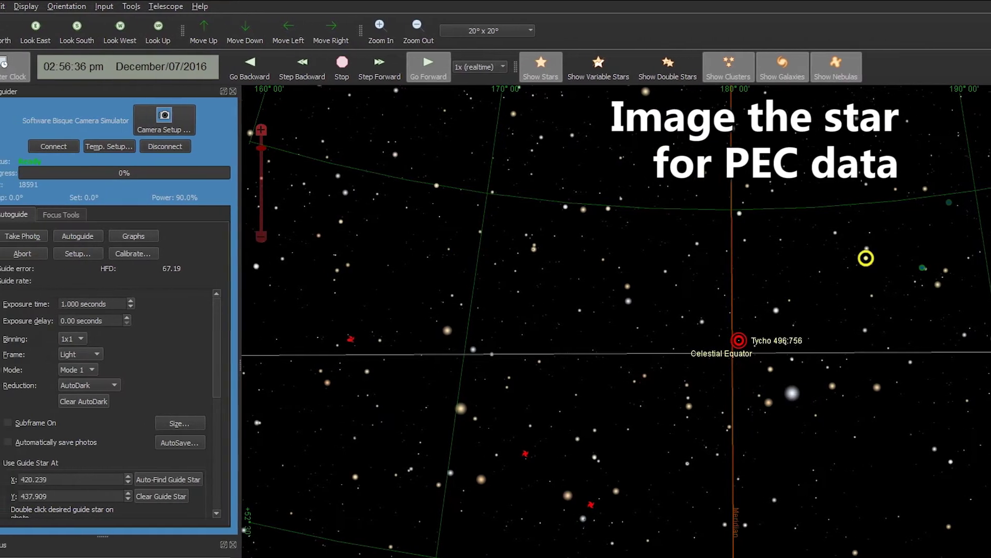
pyautogui.click(8, 137)
pyautogui.click(61, 240)
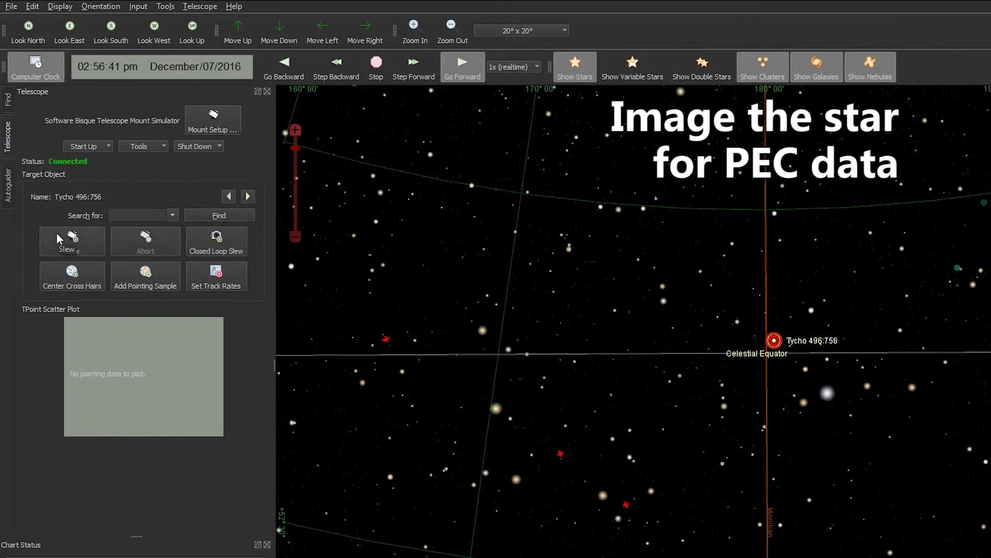
# - Photograph the star field with the autoguider and start autoguiding to log tracking data
pyautogui.click(8, 193)
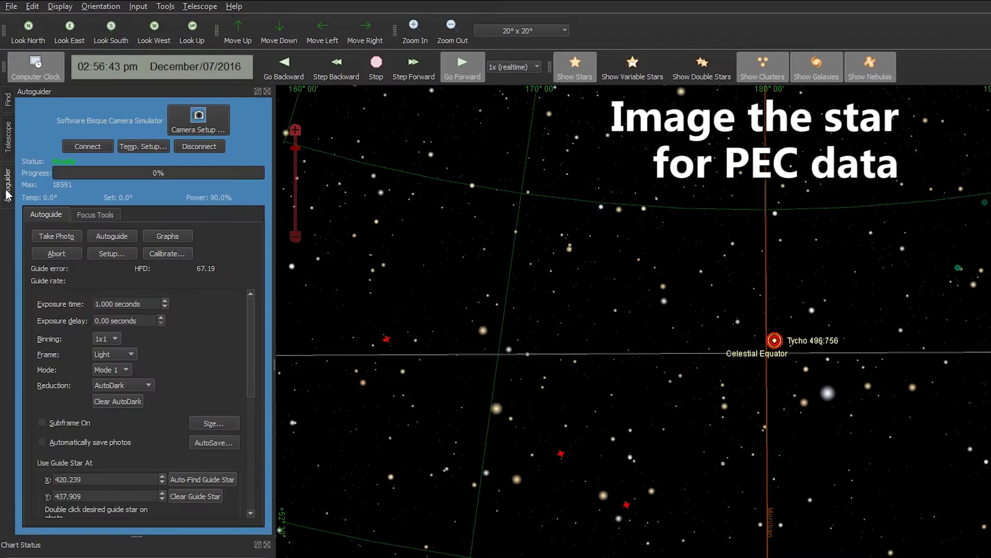
pyautogui.click(67, 238)
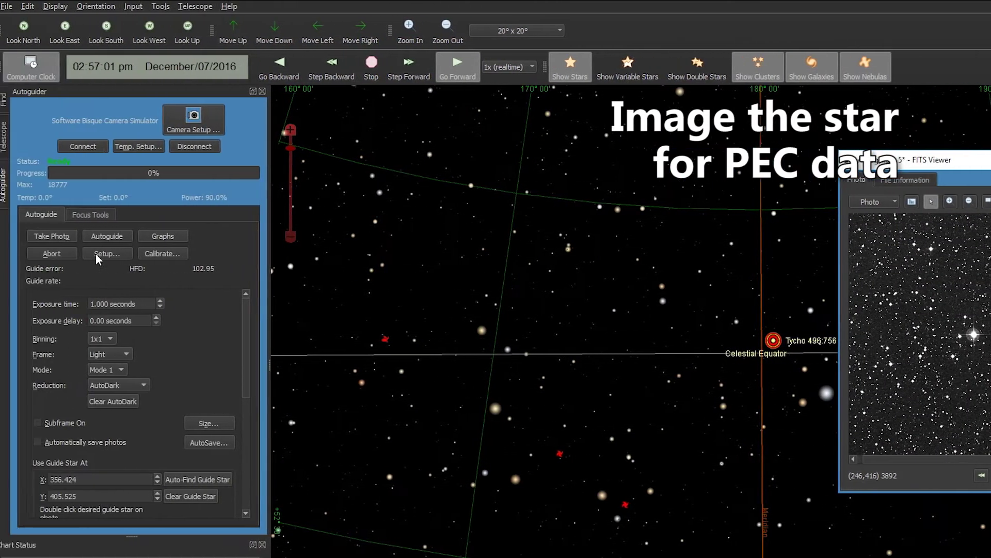
pyautogui.click(105, 234)
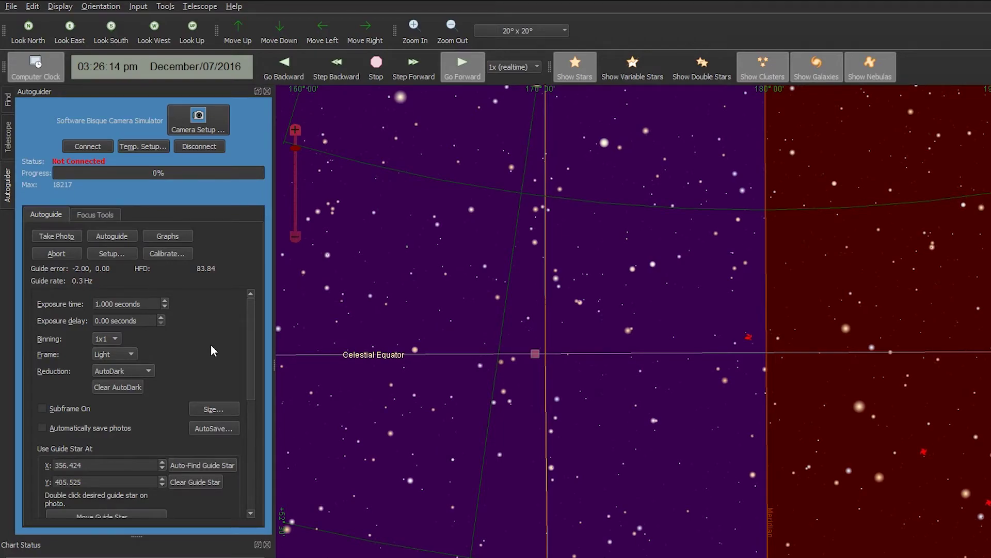
# - Reopen Bisque TCS at the Periodic Error Correction page
pyautogui.click(8, 132)
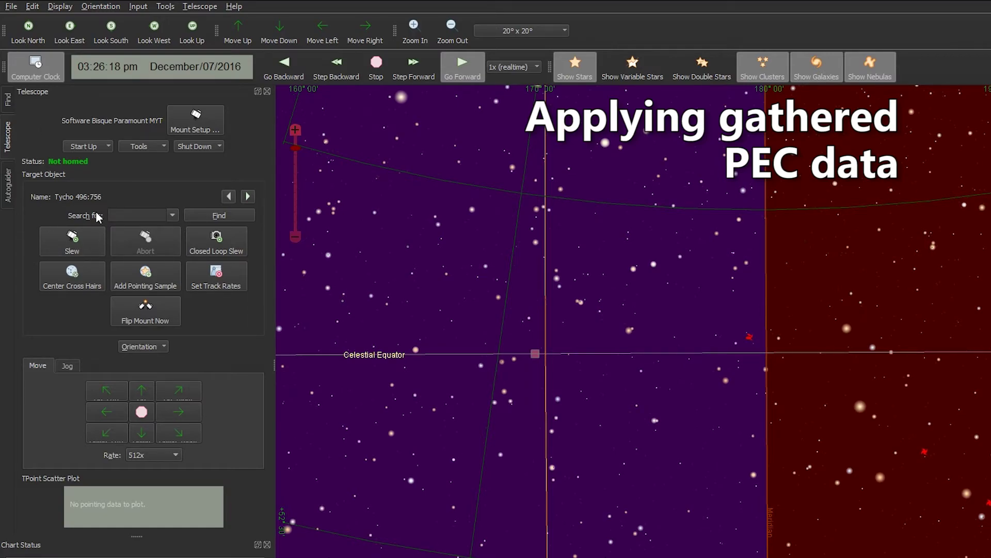
pyautogui.click(161, 144)
pyautogui.click(162, 237)
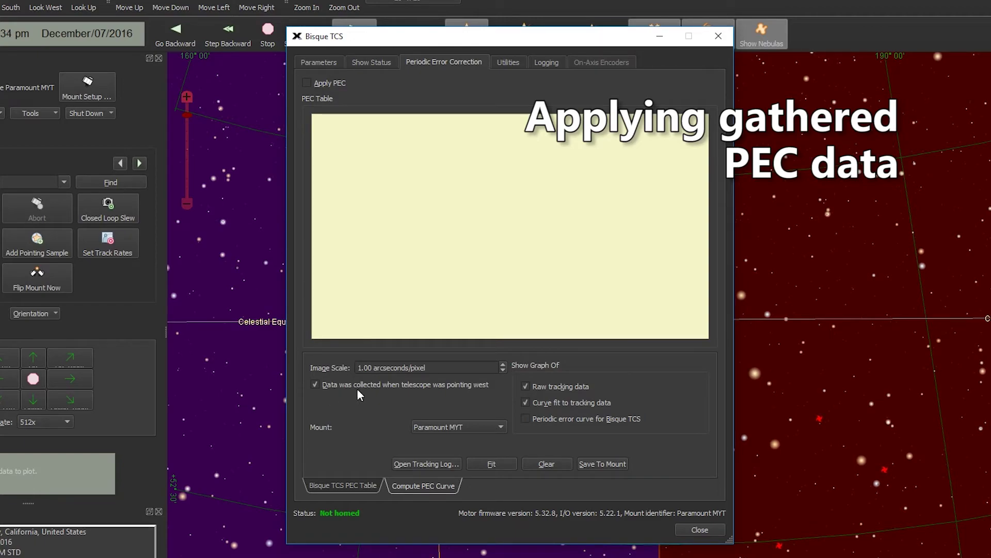
pyautogui.moveTo(363, 393)
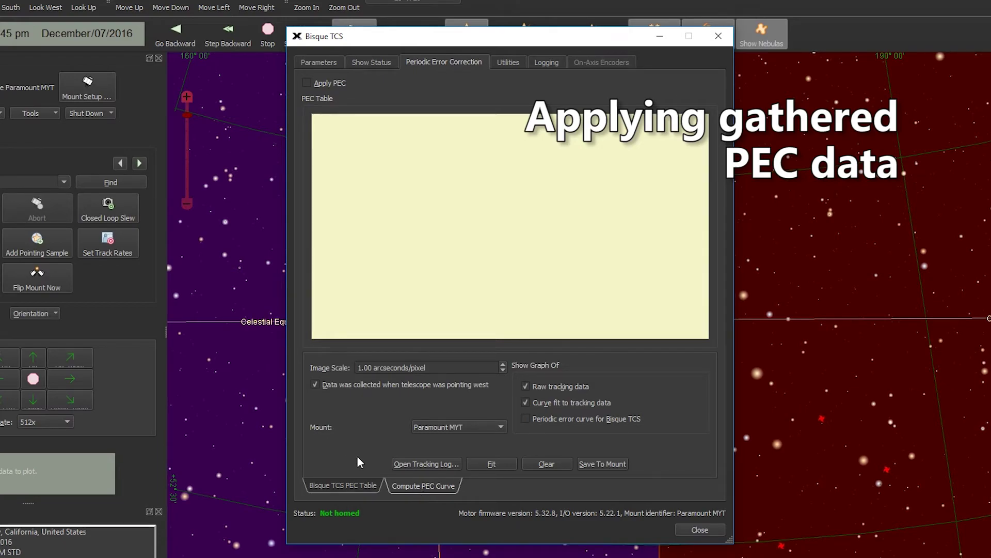
# - Pick Autoguider.004 in Camera AutoSave > Autoguider > December 07 2016 as the tracking log
pyautogui.click(424, 462)
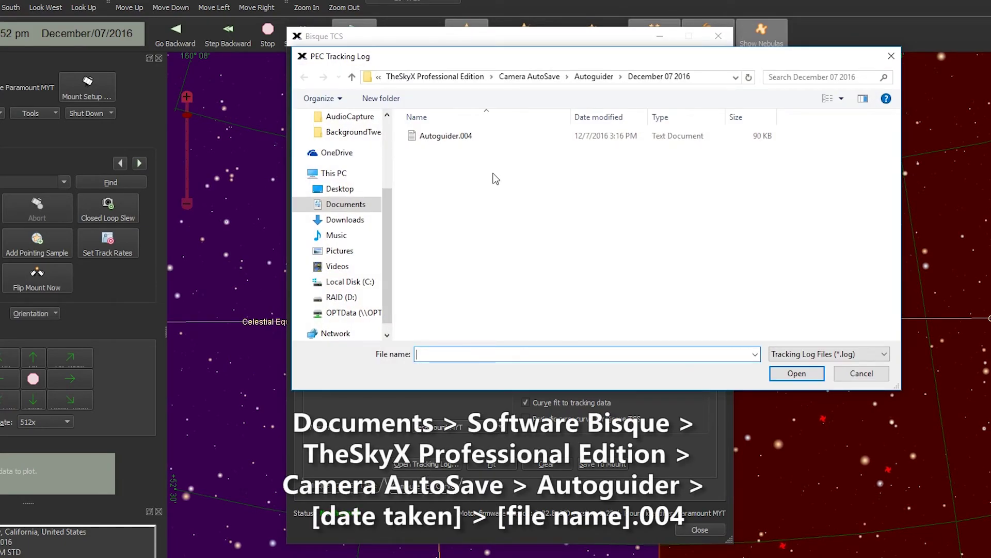
pyautogui.click(343, 205)
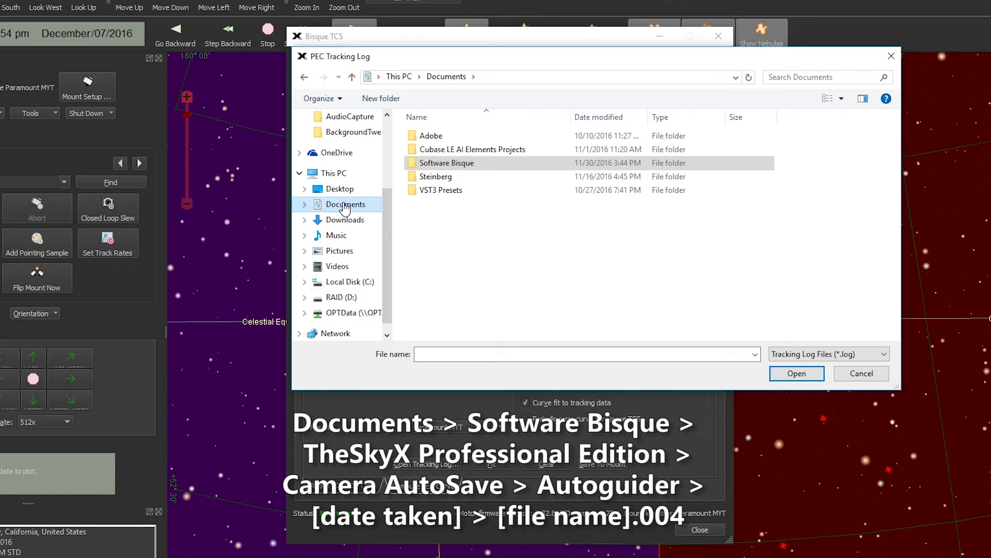
pyautogui.doubleClick(434, 164)
pyautogui.doubleClick(433, 137)
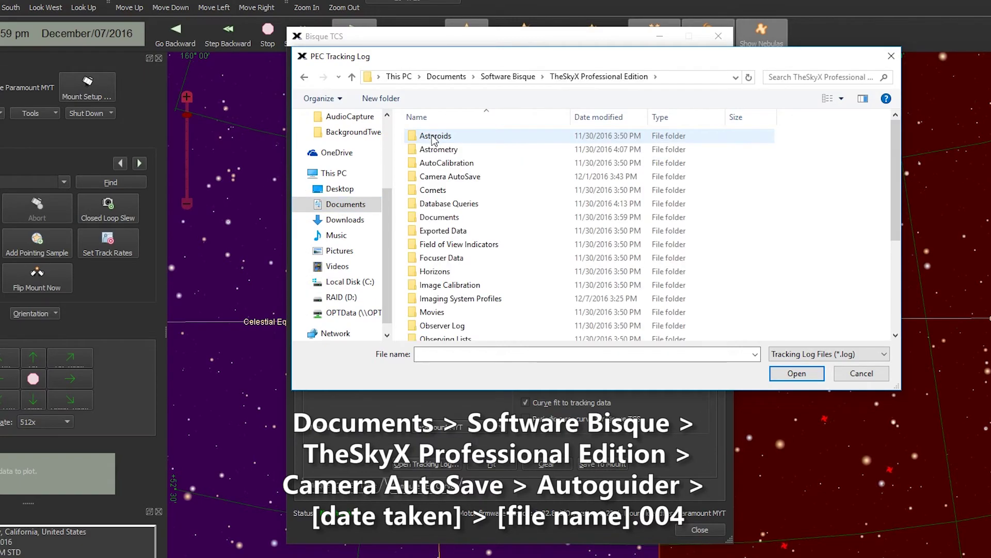
pyautogui.doubleClick(451, 178)
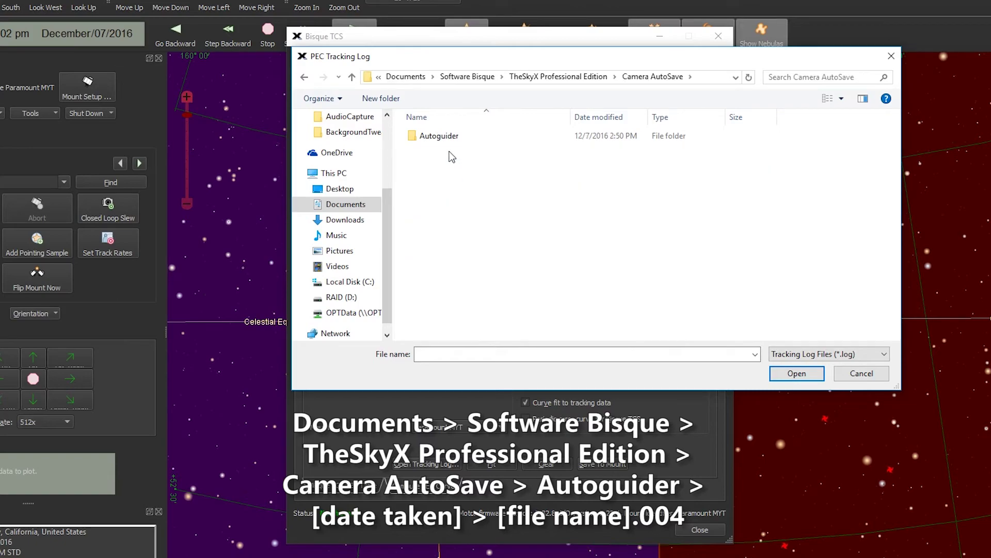
pyautogui.click(443, 140)
pyautogui.doubleClick(442, 137)
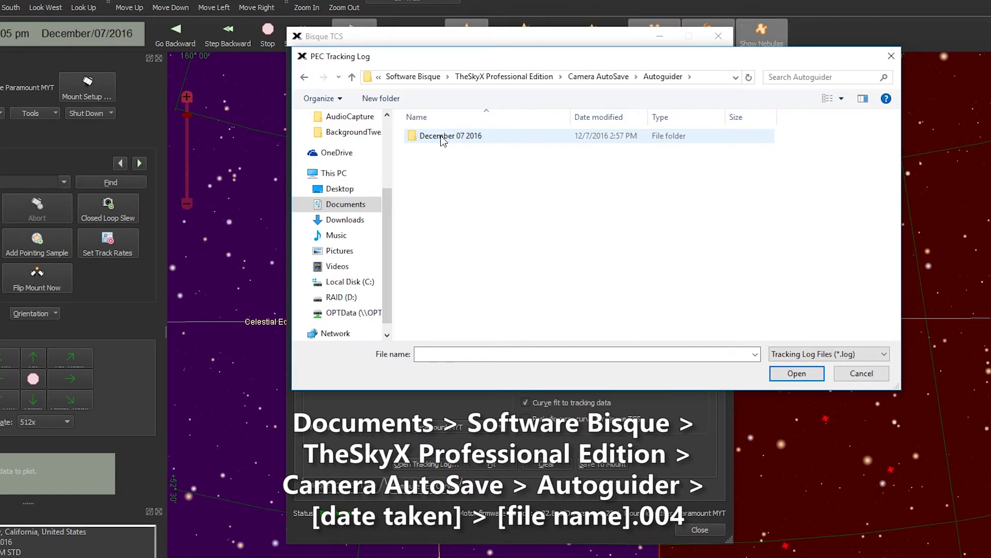
pyautogui.doubleClick(443, 137)
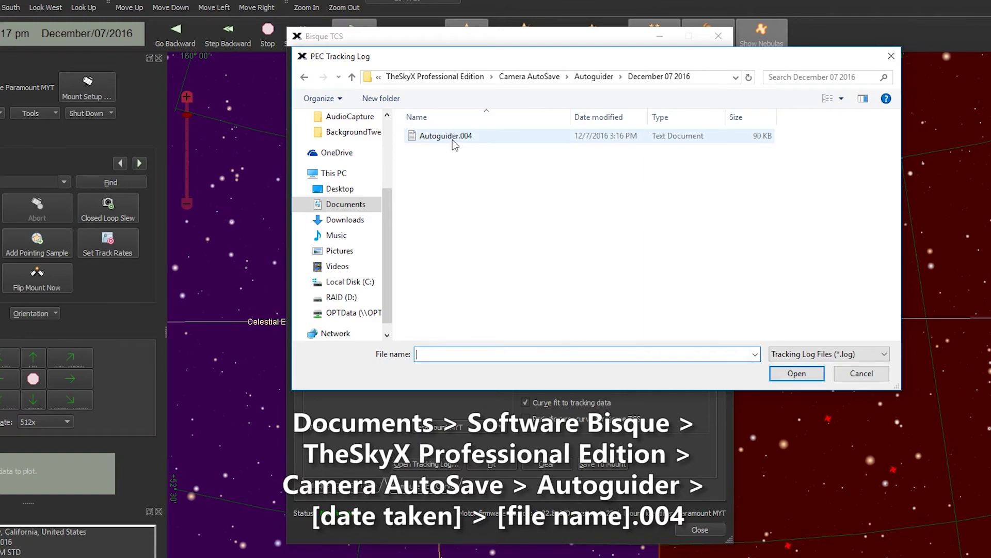
pyautogui.click(454, 139)
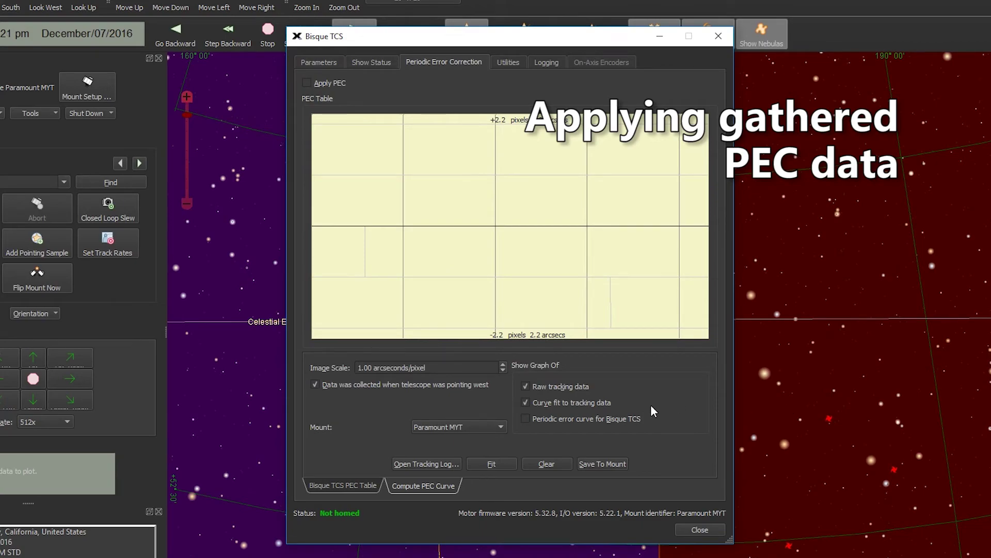
# - Fit the PEC curve to the tracking data and save it to the mount
pyautogui.click(490, 463)
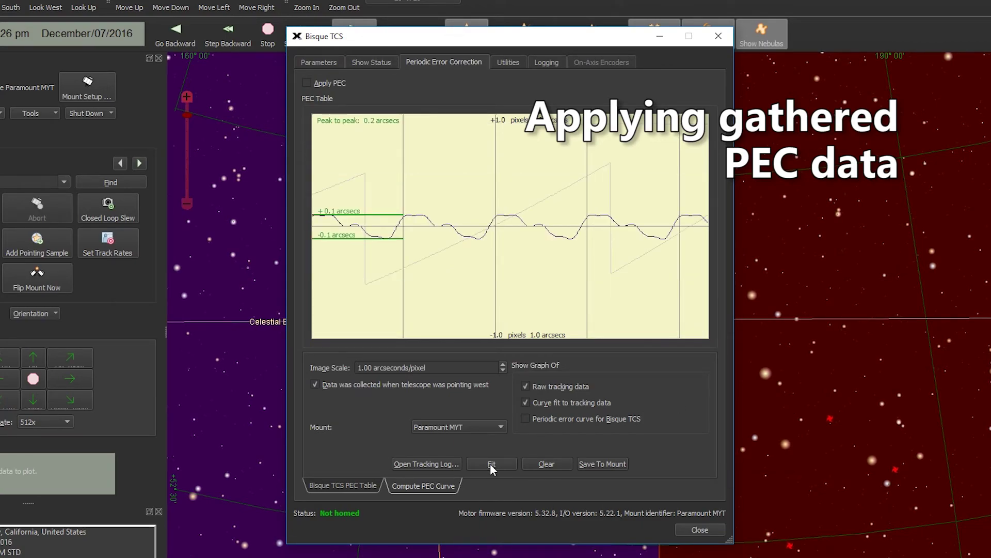
pyautogui.click(602, 463)
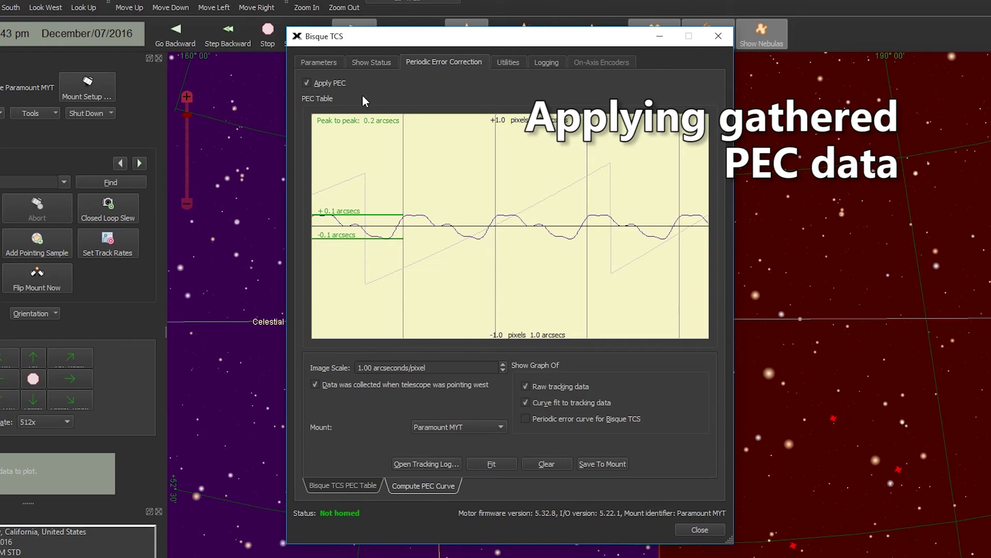
# - Close the Bisque TCS window to return to the star chart
pyautogui.click(710, 529)
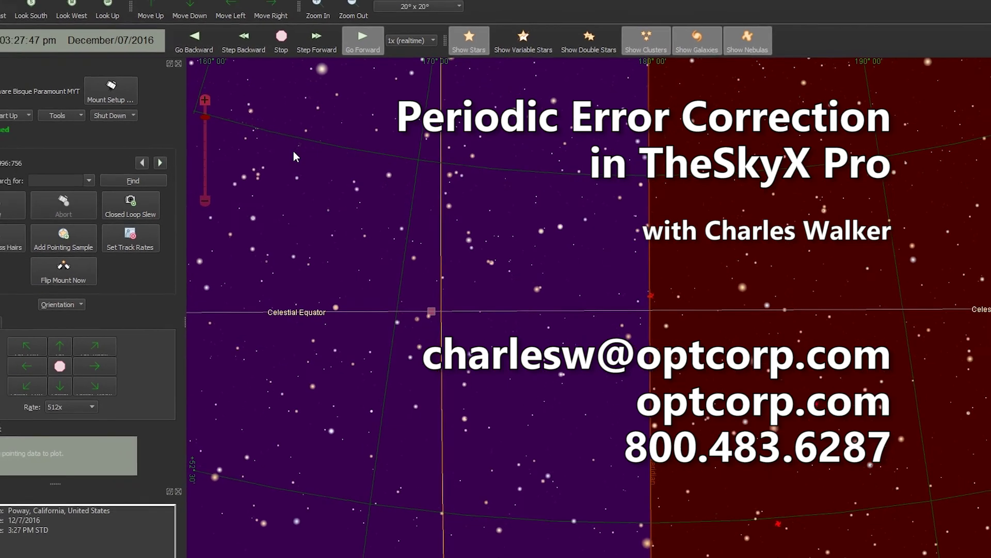